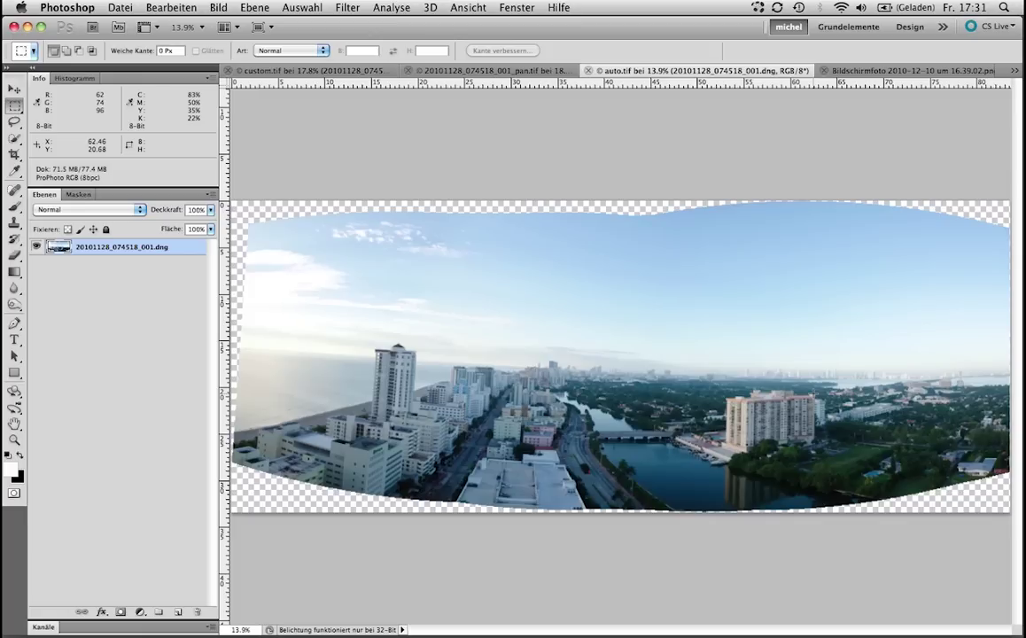
# Step: Zoom in on the Photomerge settings screenshot, then close it and return to auto.tif
pyautogui.click(891, 73)
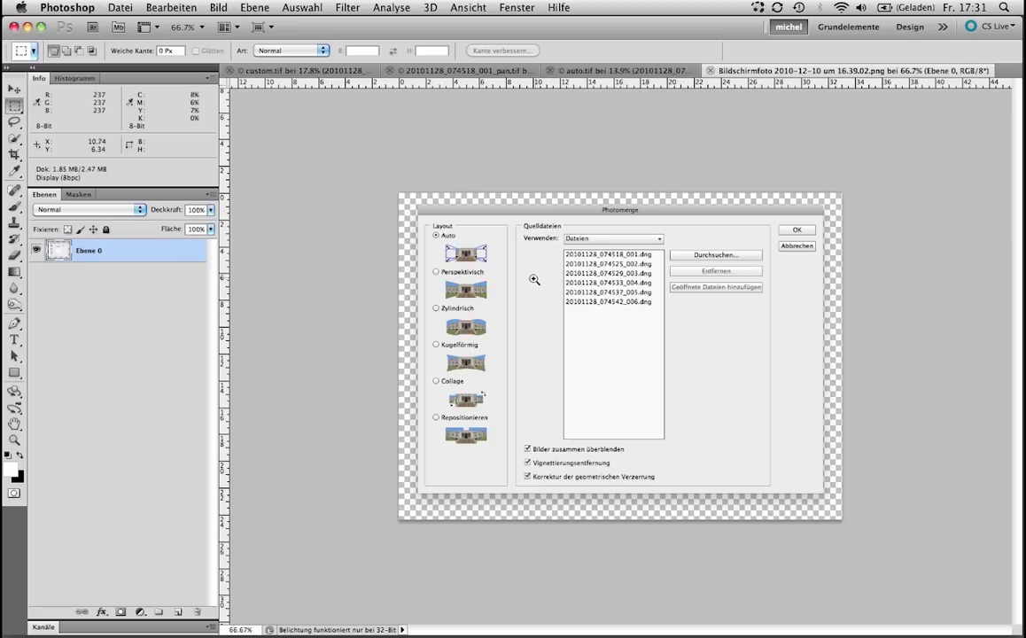
pyautogui.moveTo(496, 251); pyautogui.dragTo(592, 263)
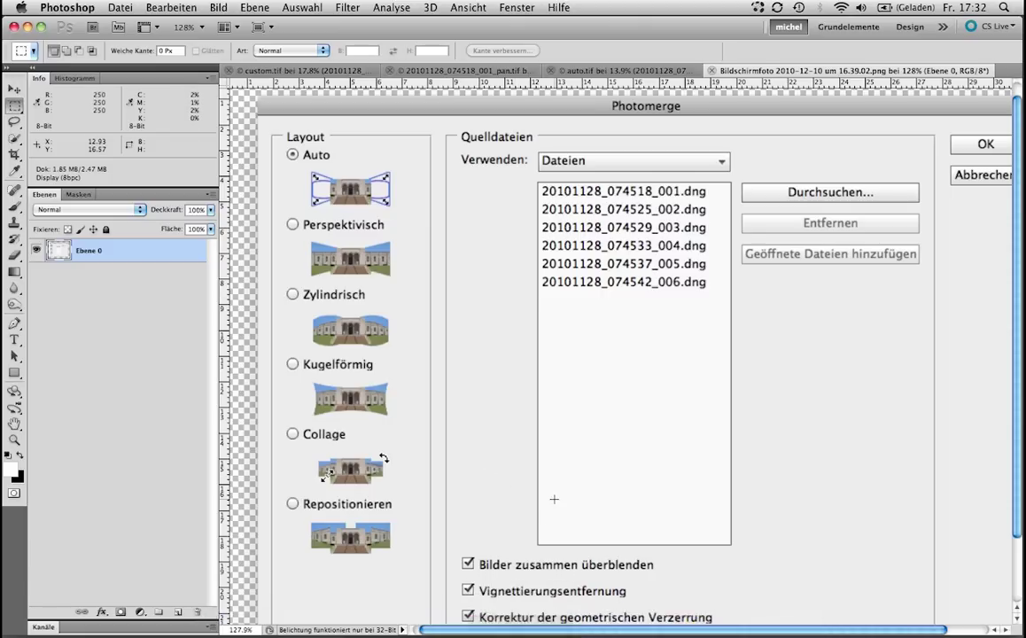
pyautogui.scroll(-3, 532, 515)
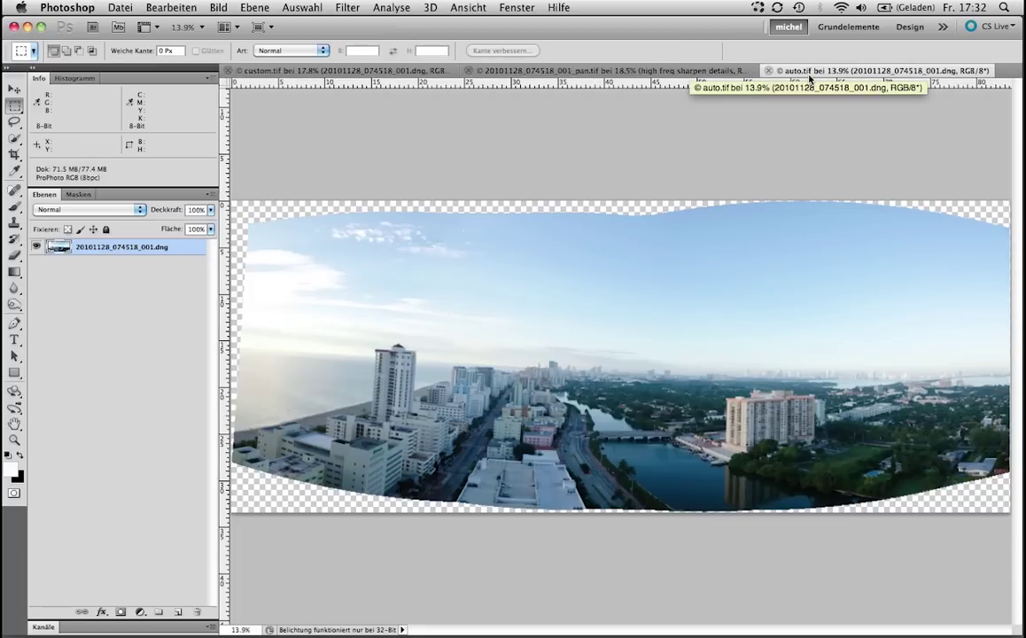
# Step: Show custom.tif filling the window with panels hidden, briefly comparing it with auto.tif
pyautogui.click(404, 71)
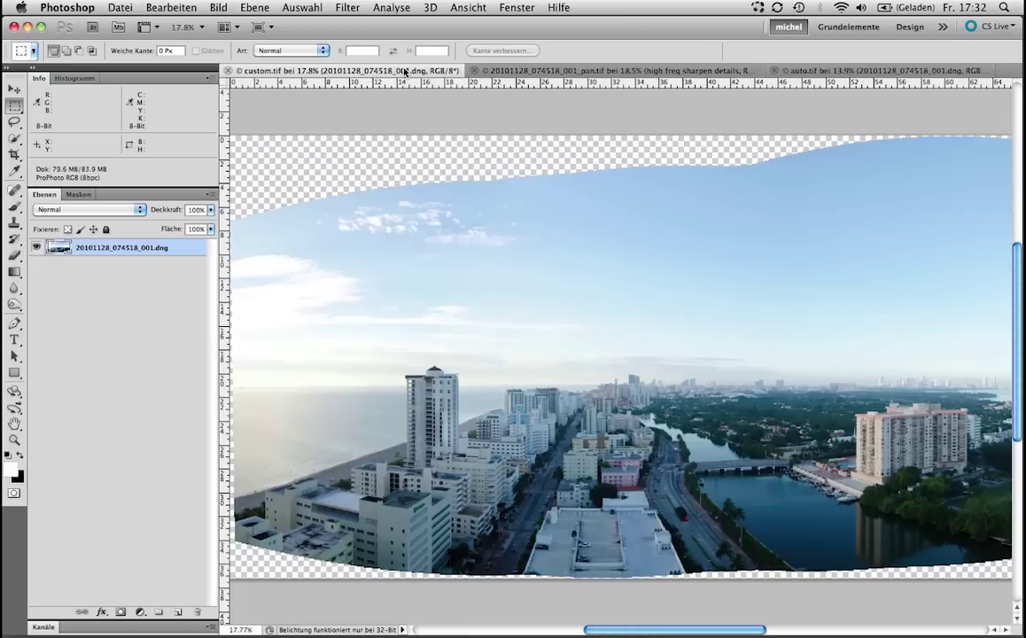
pyautogui.press('Tab')
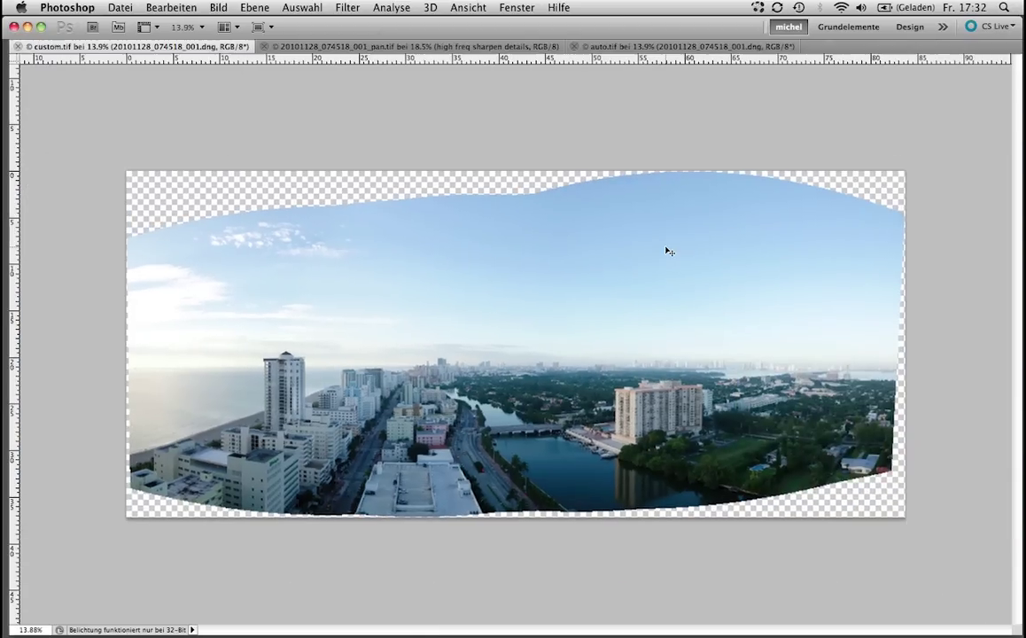
pyautogui.hotkey('ctrl', '0')
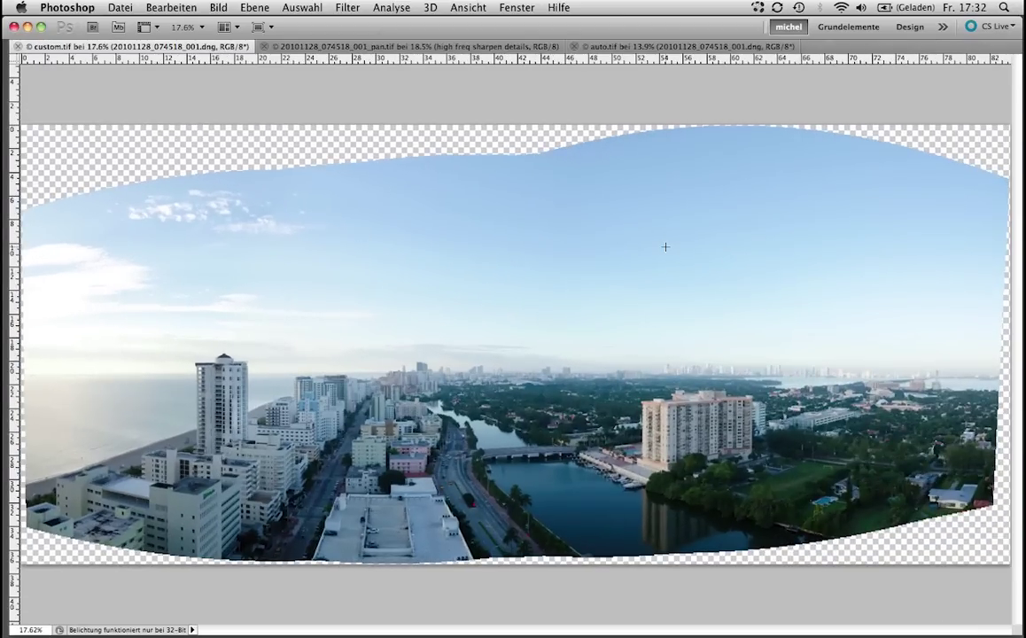
pyautogui.click(699, 47)
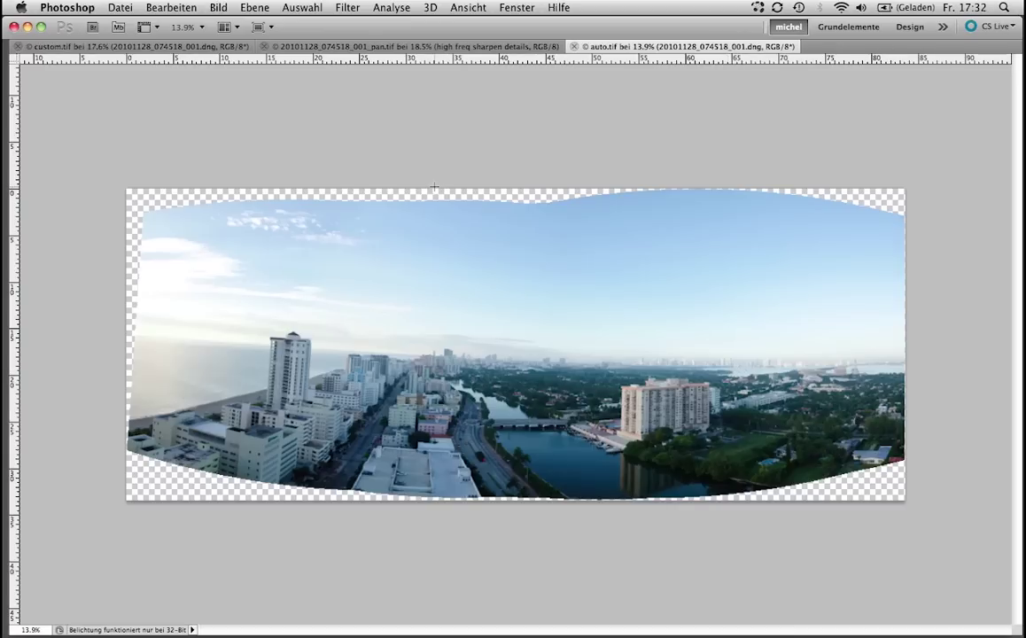
pyautogui.click(183, 50)
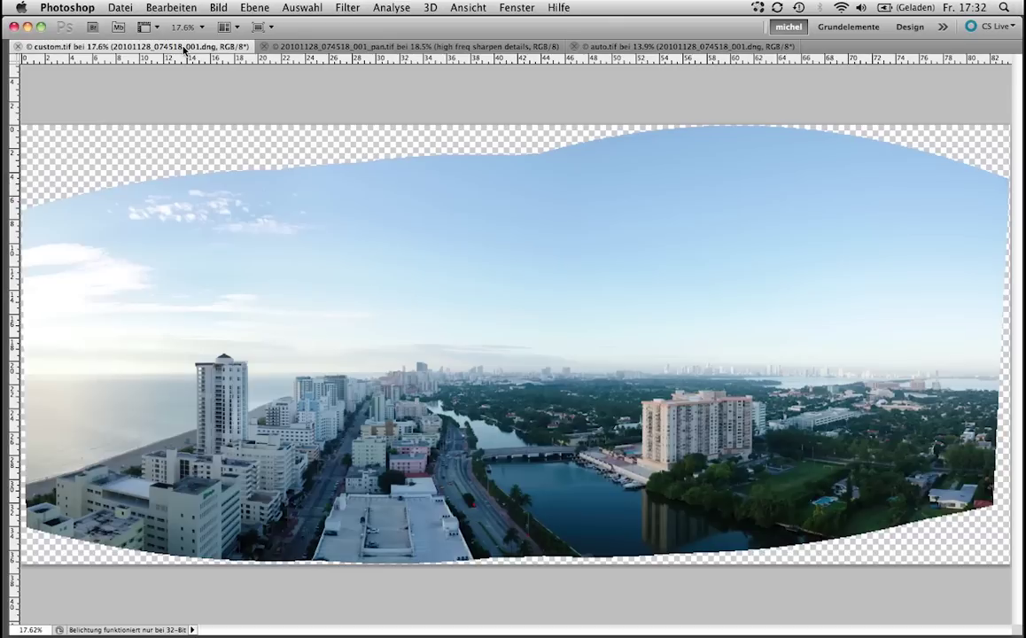
# Step: Drag a horizontal guide from the top ruler down to custom.tif's horizon
pyautogui.press('super+r')
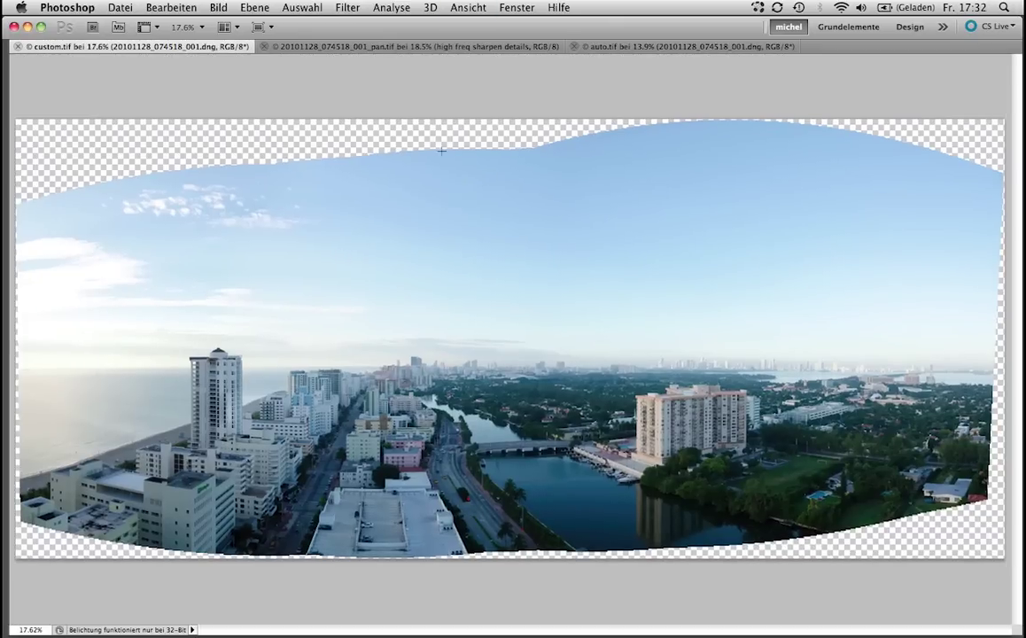
pyautogui.press('super+r')
pyautogui.moveTo(367, 59); pyautogui.dragTo(367, 375)
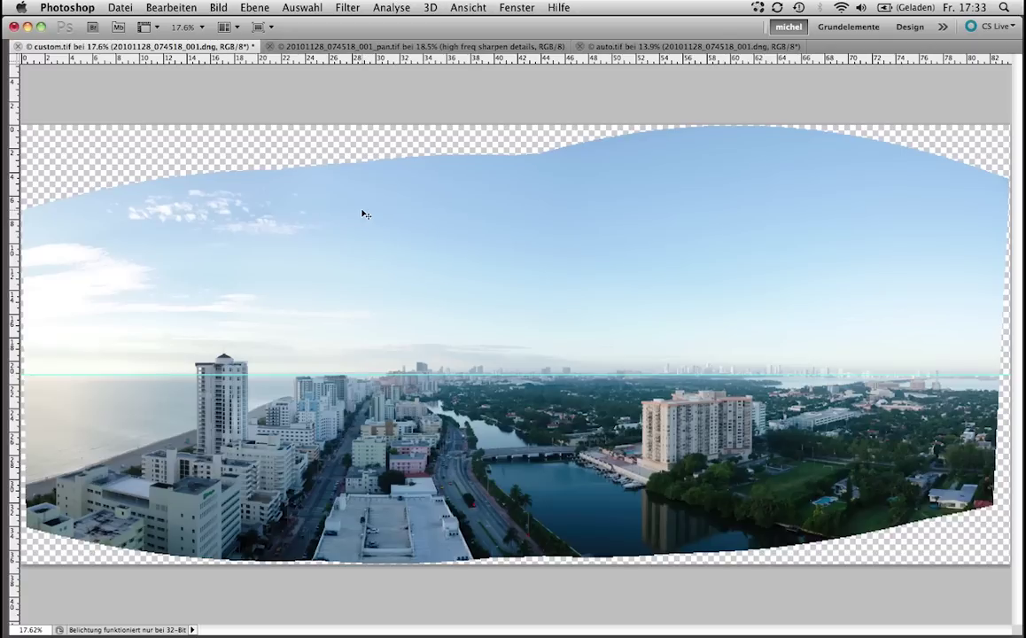
# Step: Close custom.tif without saving, compare pan.tif with auto.tif, and restore the panels
pyautogui.press('super+w')
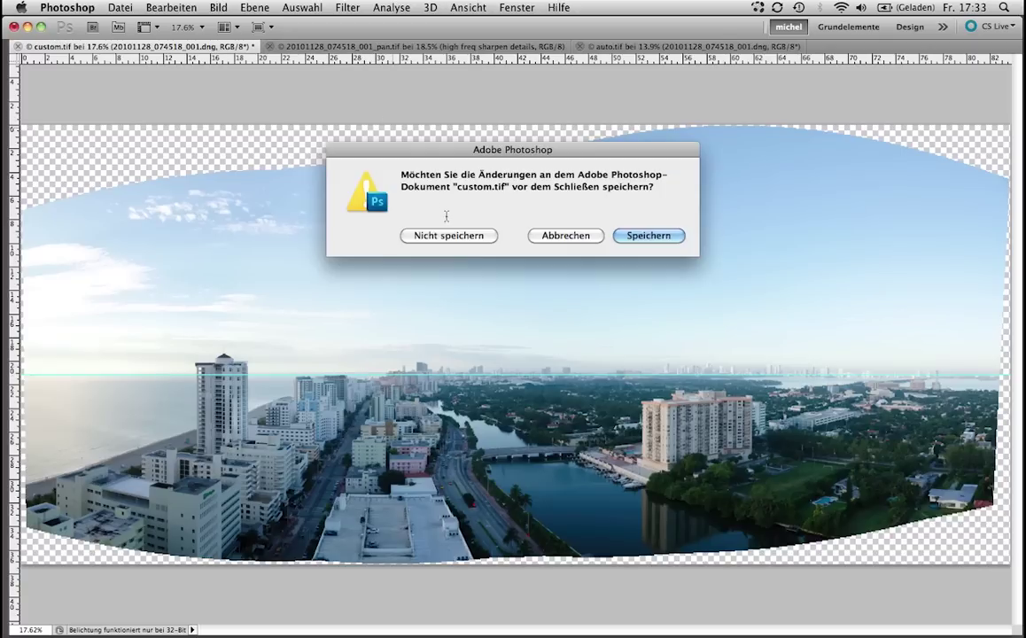
pyautogui.click(445, 238)
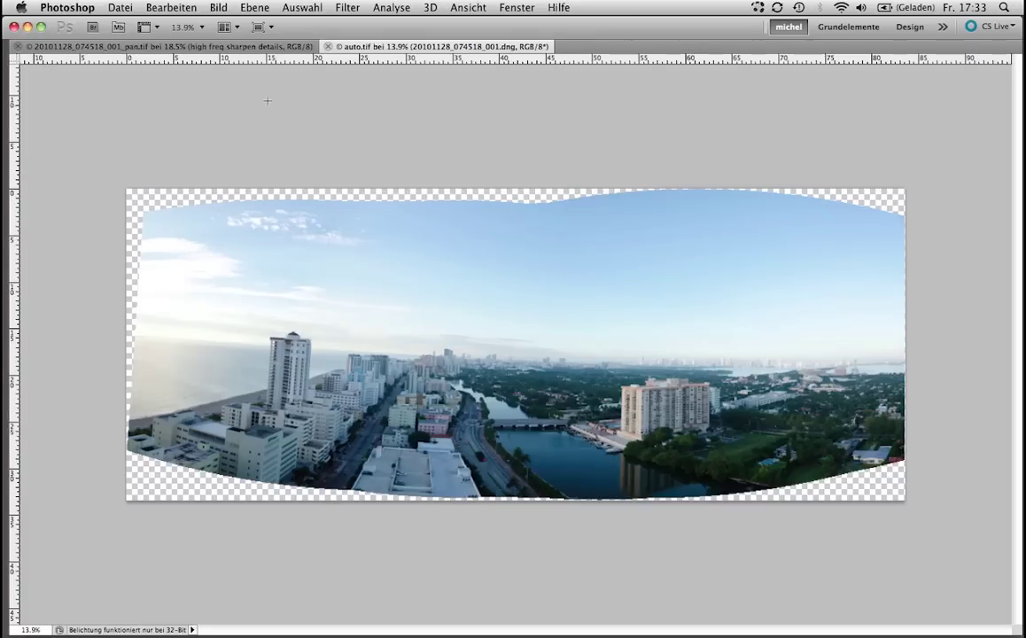
pyautogui.click(225, 46)
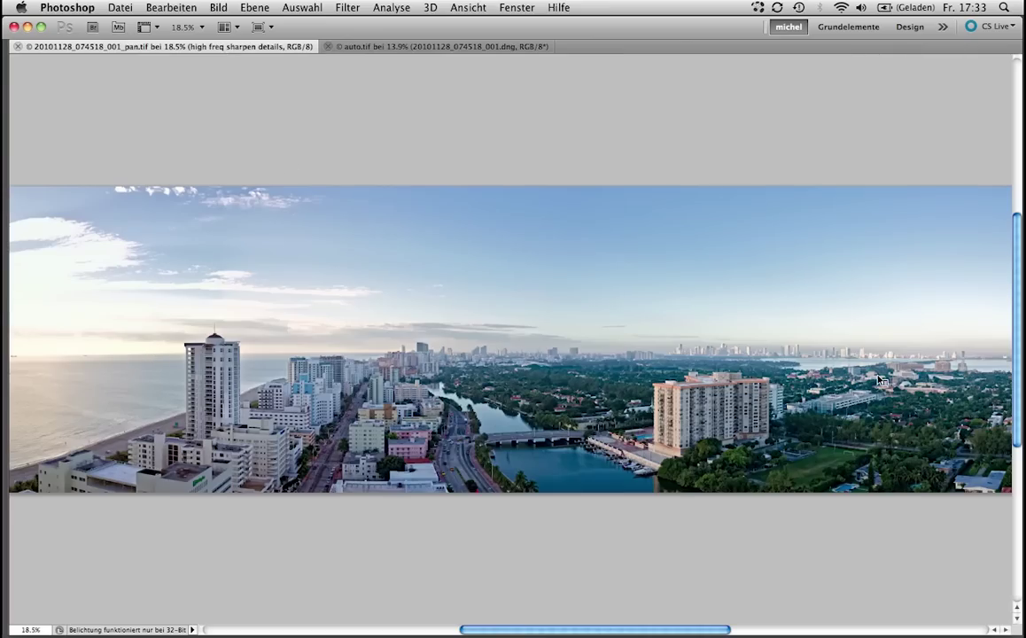
pyautogui.hotkey('ctrl', 'Tab')
pyautogui.hotkey('ctrl', 'Tab')
pyautogui.hotkey('ctrl', 'Tab')
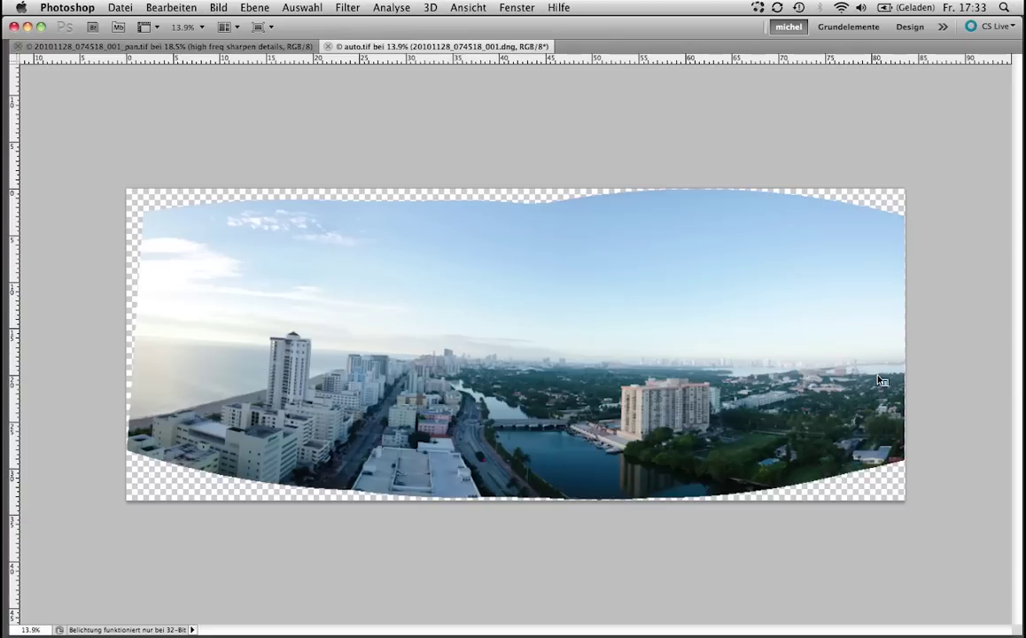
pyautogui.hotkey('ctrl', 'Tab')
pyautogui.hotkey('ctrl', 'Tab')
pyautogui.press('Tab')
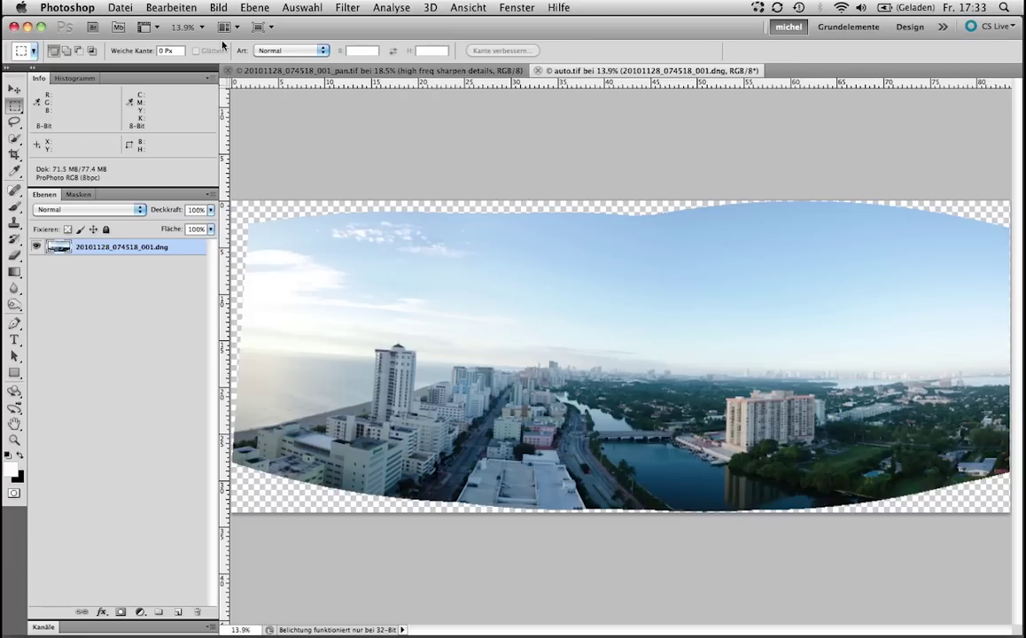
# Step: Collapse the panel dock to icons and set a horizontal guide on auto.tif's horizon
pyautogui.click(37, 68)
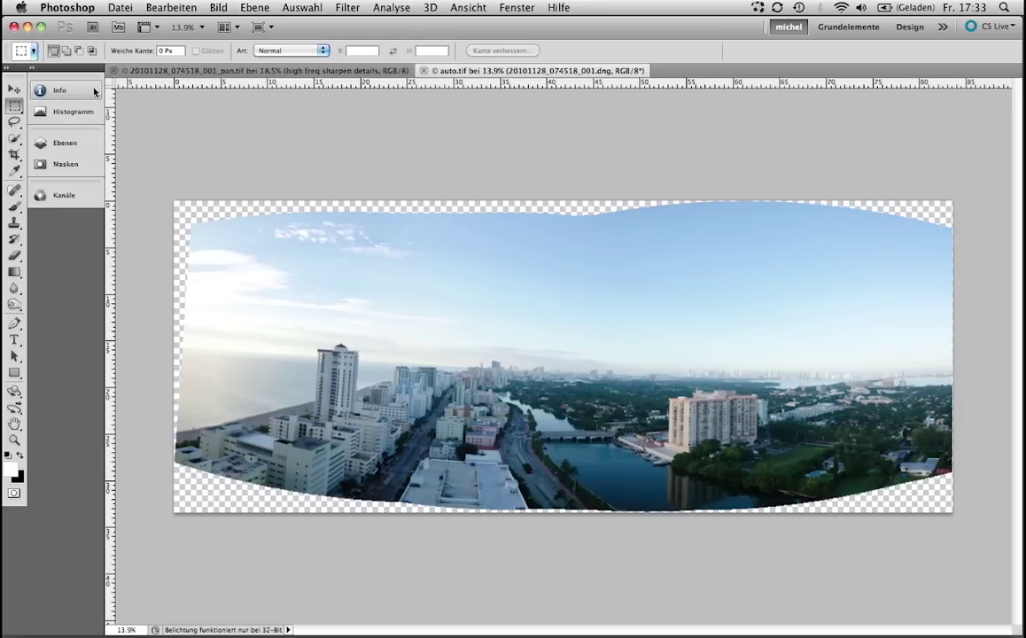
pyautogui.moveTo(104, 89); pyautogui.dragTo(29, 99)
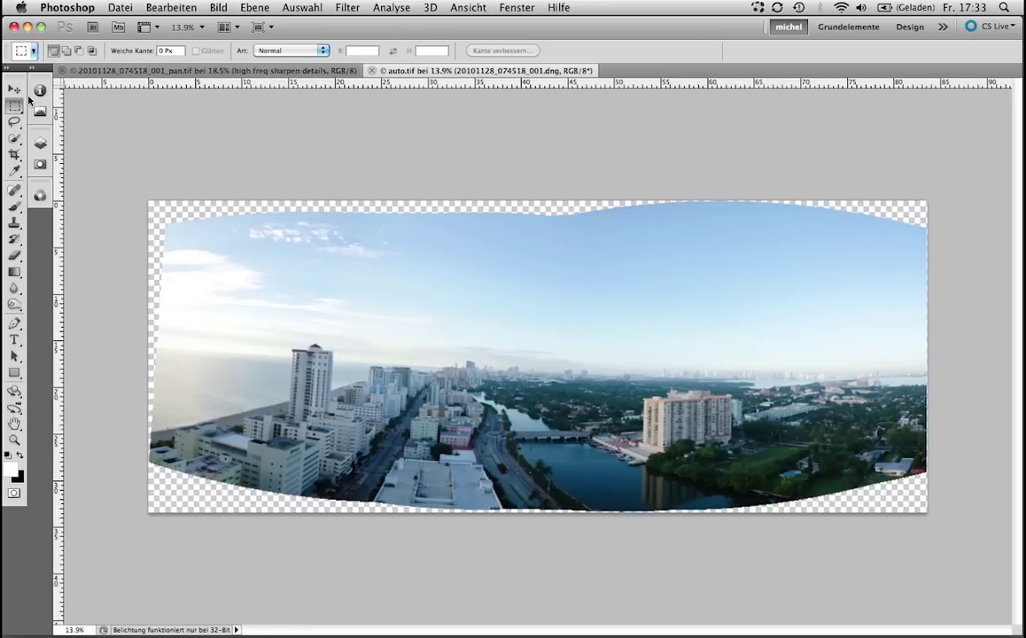
pyautogui.moveTo(313, 82); pyautogui.dragTo(346, 169)
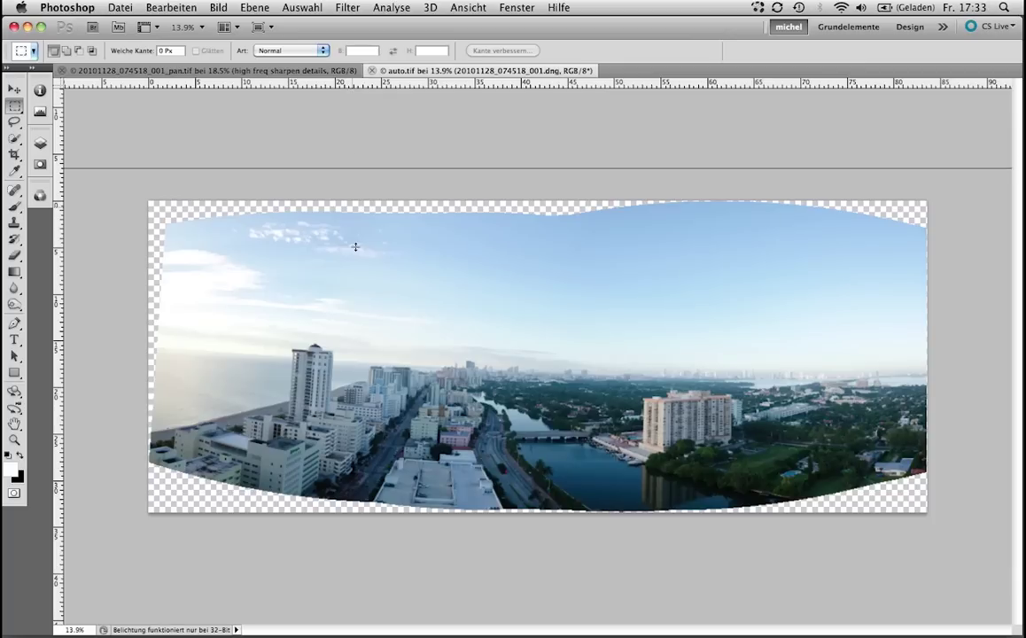
pyautogui.moveTo(355, 246); pyautogui.dragTo(363, 375)
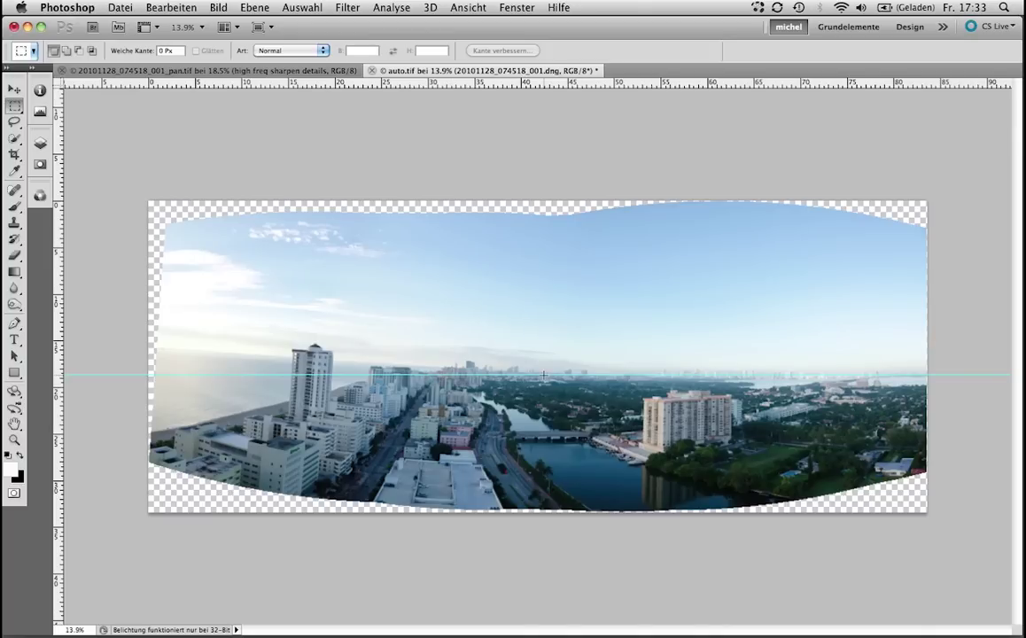
pyautogui.click(182, 7)
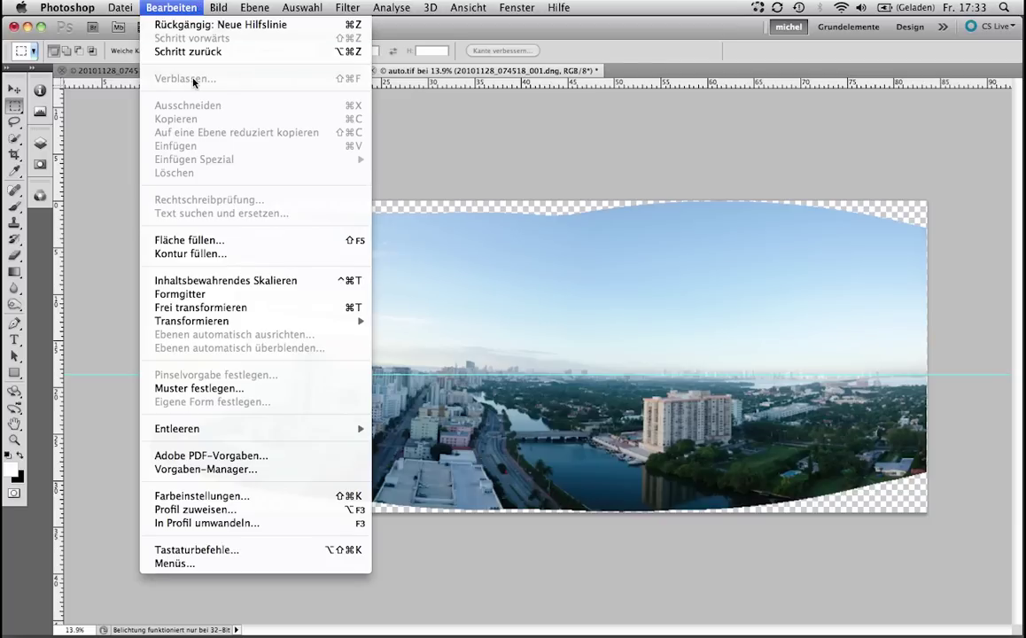
# Step: Start Puppet Warp (Formgitter) on auto.tif with the mesh display turned off
pyautogui.click(190, 298)
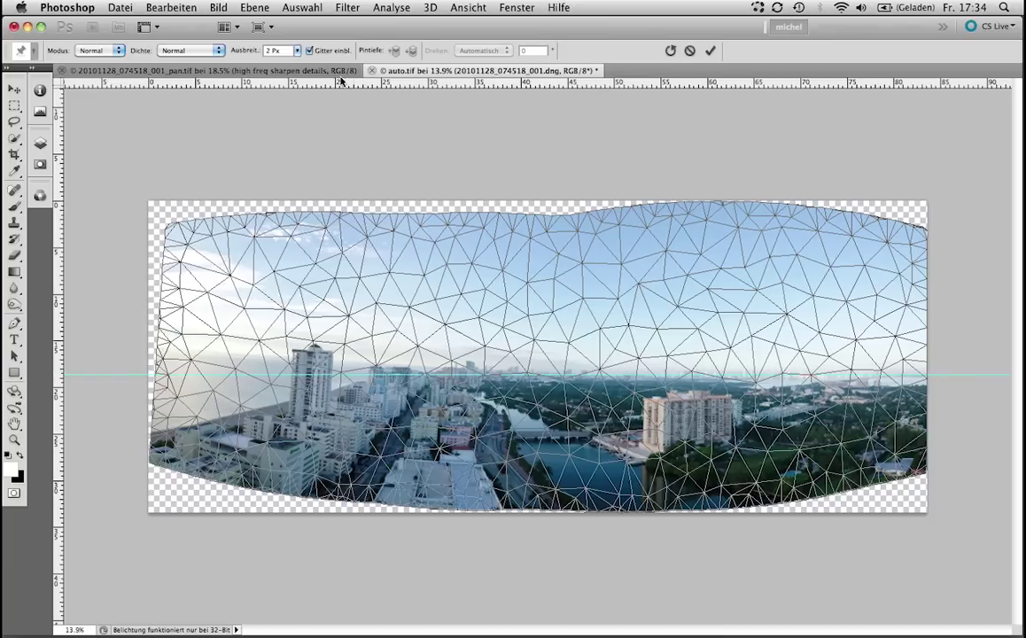
pyautogui.click(312, 51)
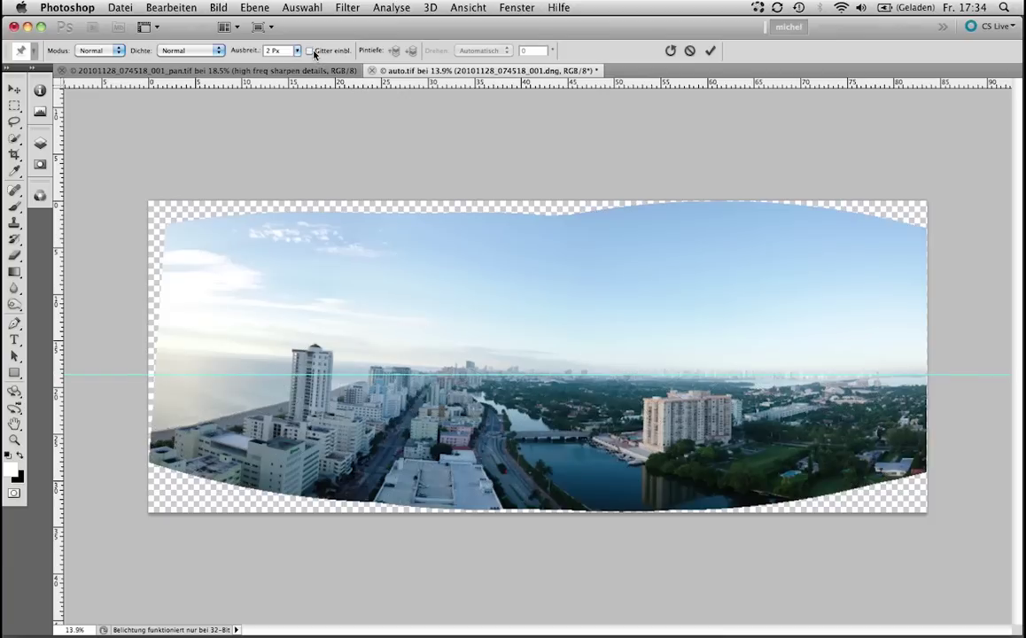
# Step: Place six pins along the horizon, from the left end past the tall tower to the right
pyautogui.click(157, 352)
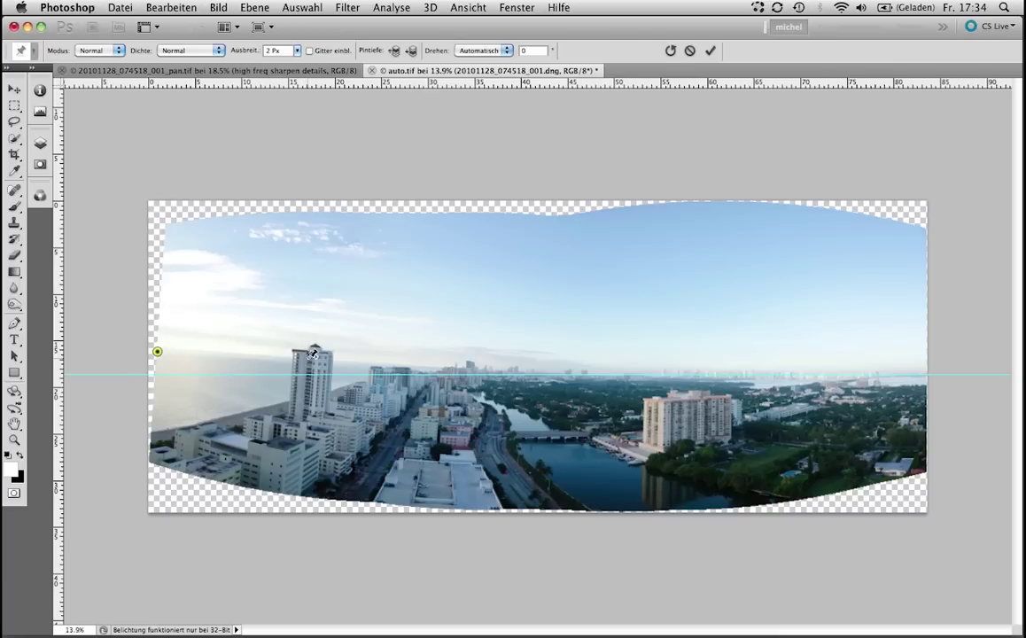
pyautogui.click(306, 357)
pyautogui.click(421, 365)
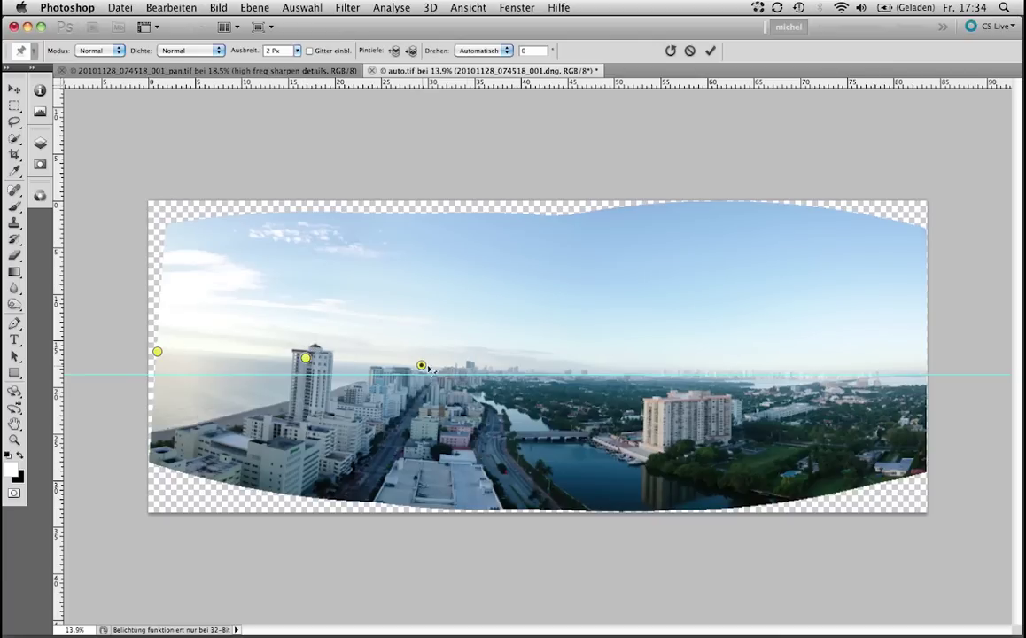
pyautogui.click(541, 374)
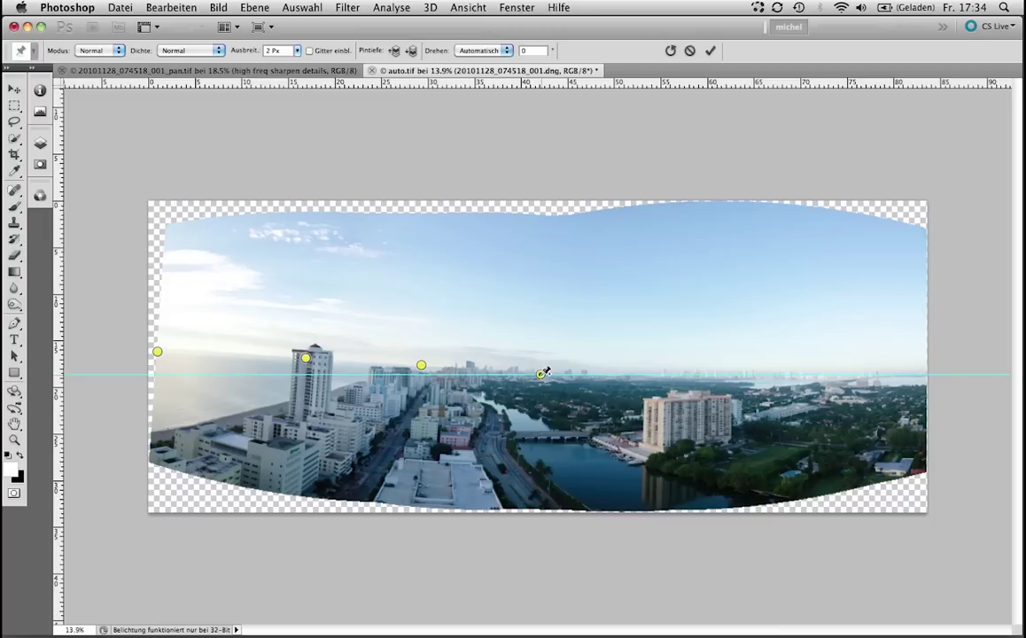
pyautogui.click(680, 374)
pyautogui.click(772, 374)
# Step: Select the three left horizon pins and nudge them down toward the guide
pyautogui.click(422, 365)
pyautogui.keyDown('shift'); pyautogui.click(306, 359); pyautogui.keyUp('shift')
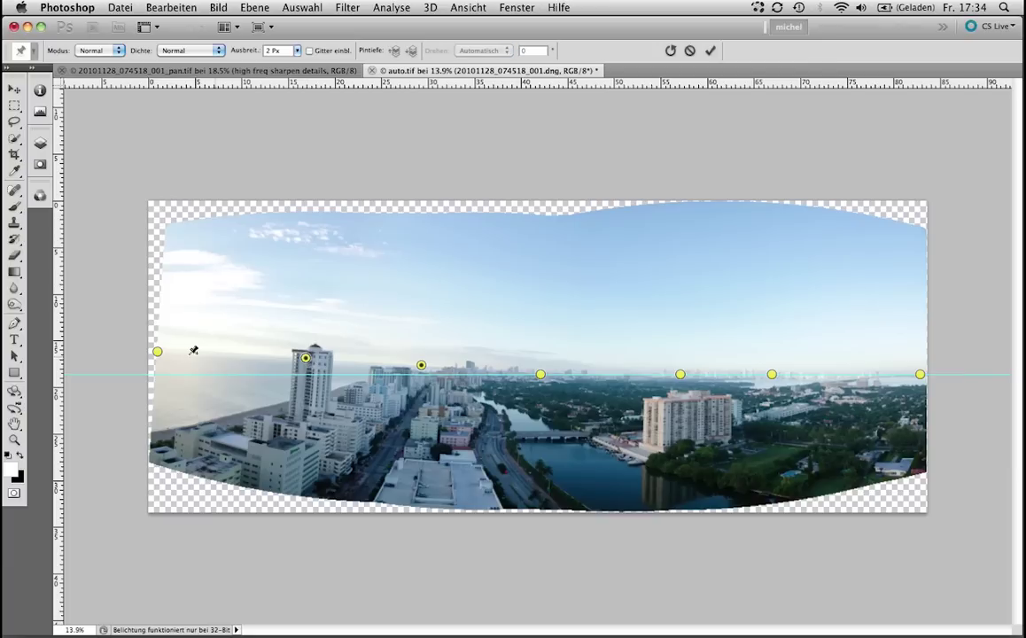
pyautogui.keyDown('shift'); pyautogui.click(157, 353); pyautogui.keyUp('shift')
pyautogui.press('Down')
pyautogui.press('Down')
pyautogui.press('Down')
pyautogui.press('Down')
pyautogui.press('Down')
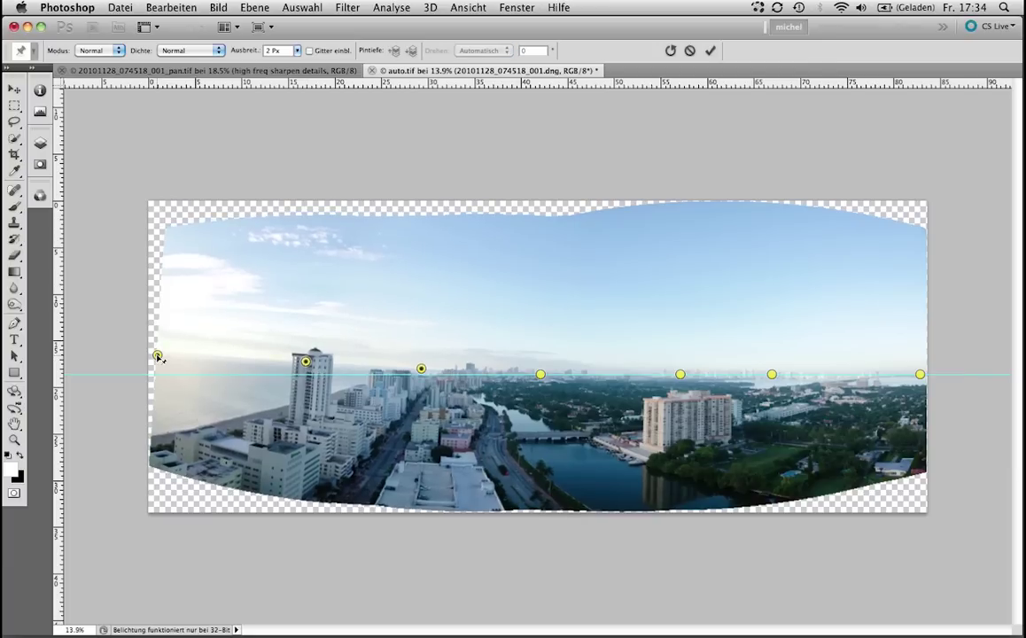
pyautogui.press('Down')
pyautogui.press('Down')
pyautogui.press('Down')
pyautogui.press('Down')
pyautogui.press('Down')
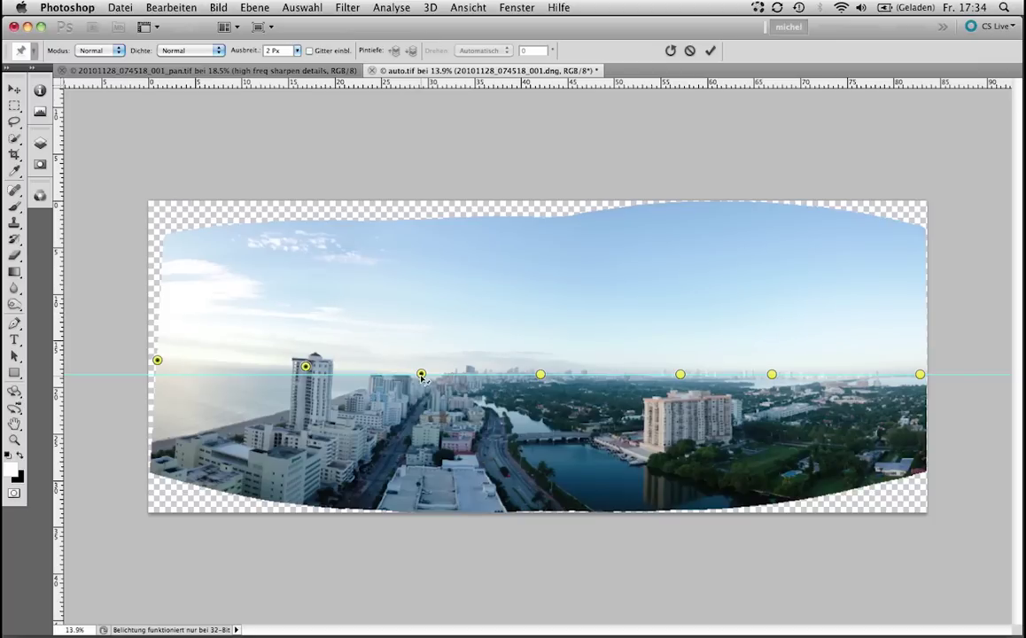
pyautogui.press('Down')
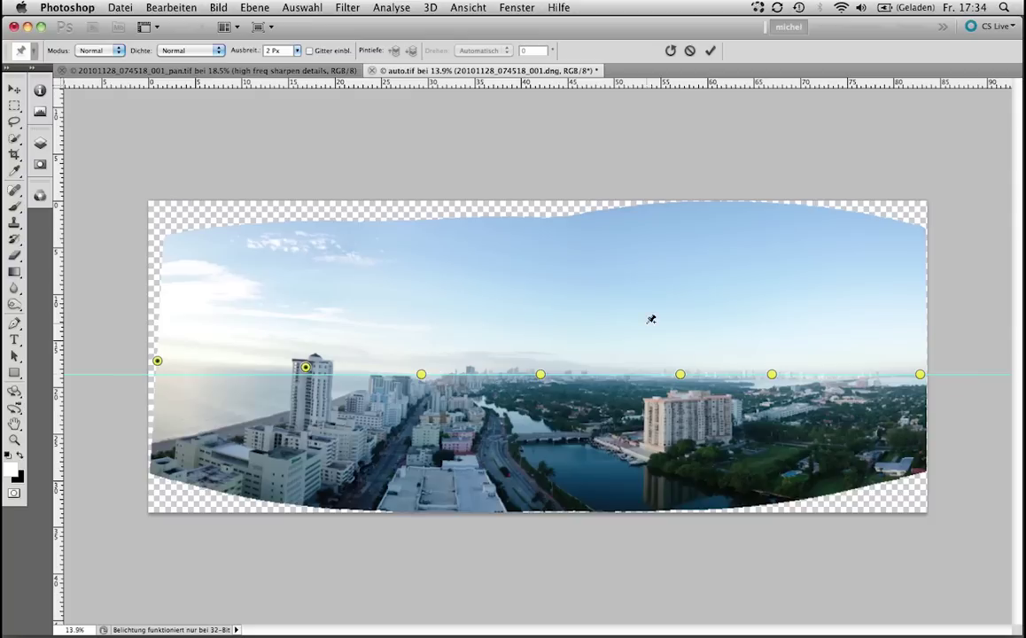
pyautogui.press('Down')
pyautogui.press('Down')
pyautogui.press('Down')
pyautogui.press('Down')
pyautogui.press('Down')
pyautogui.press('Down')
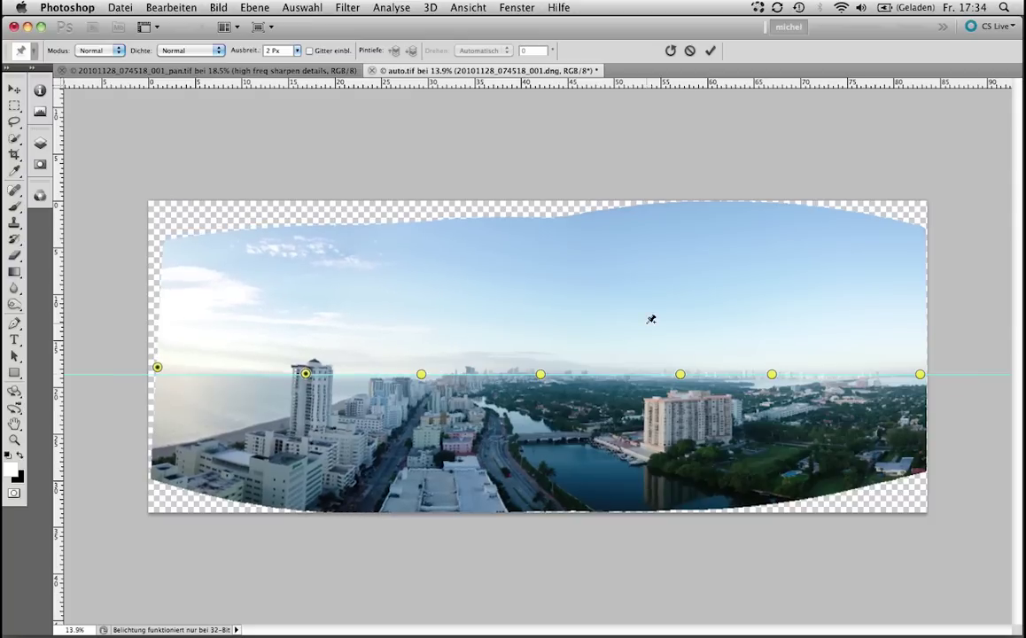
pyautogui.press('Down')
pyautogui.press('Down')
pyautogui.press('Down')
pyautogui.press('Down')
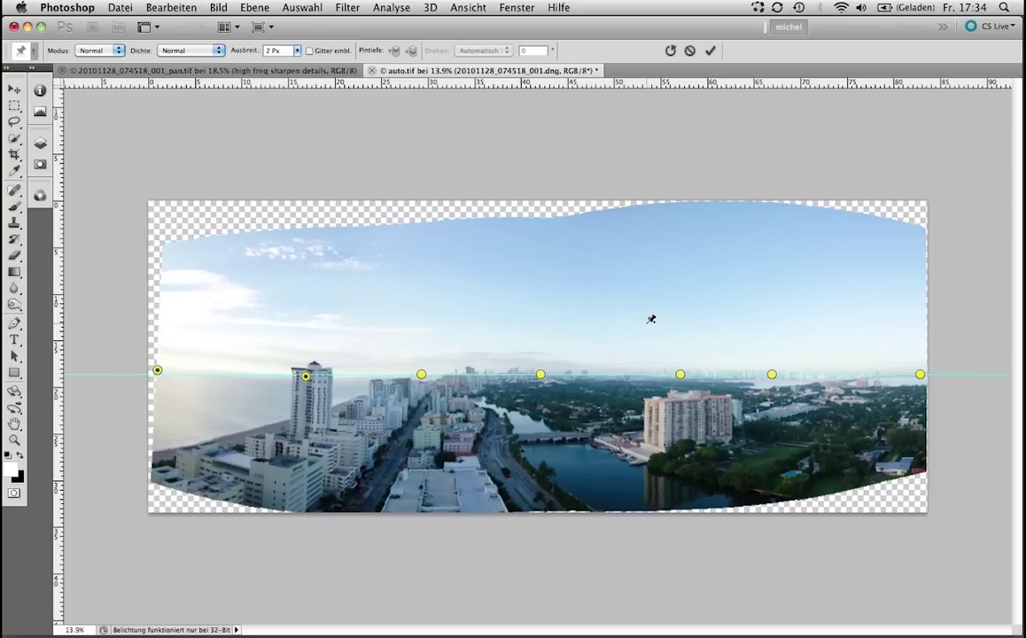
pyautogui.press('Down')
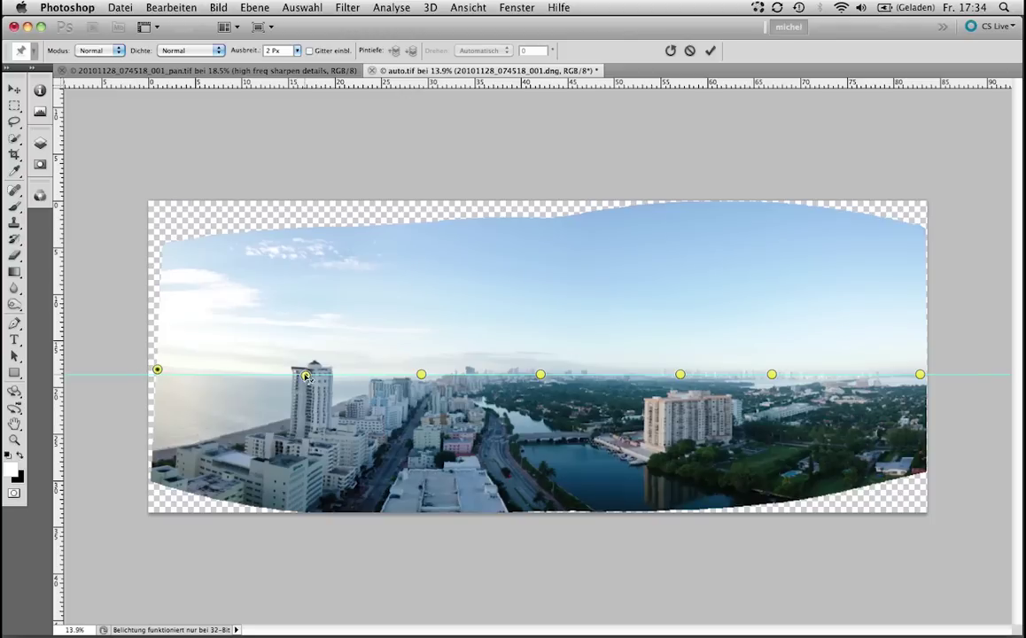
# Step: Lower the left-end pin further, shift the tower pin left, and pin the tower's base
pyautogui.click(157, 370)
pyautogui.press('Down')
pyautogui.press('Down')
pyautogui.press('Down')
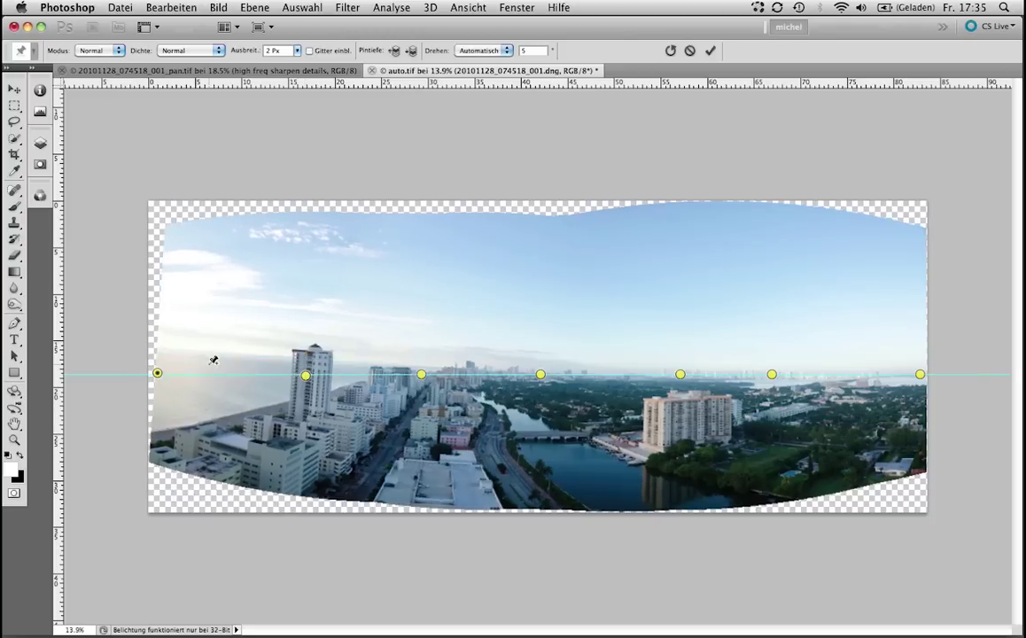
pyautogui.press('Down')
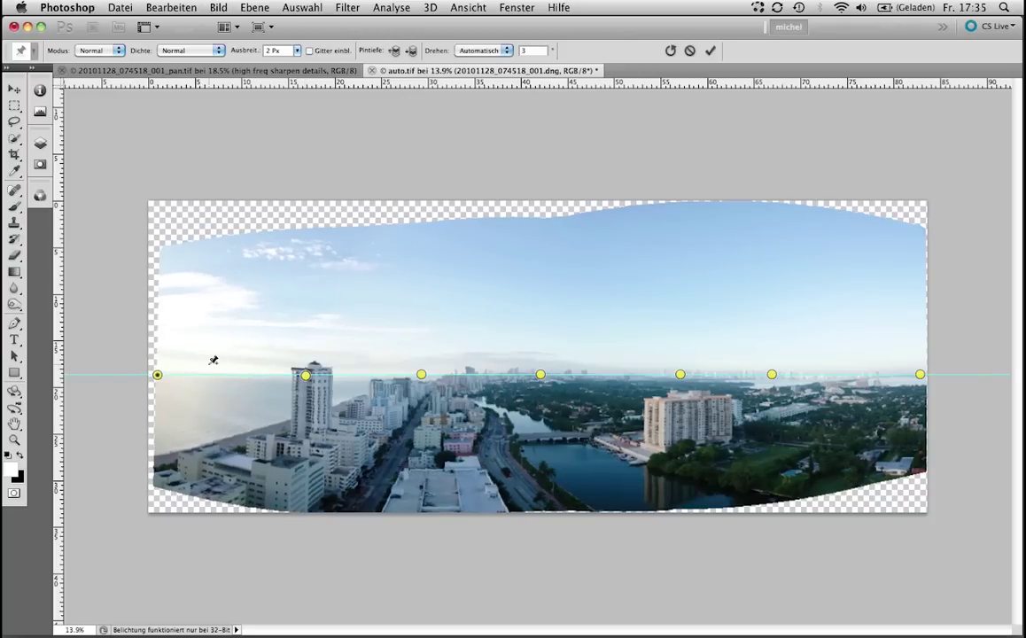
pyautogui.click(306, 375)
pyautogui.press('Left')
pyautogui.press('Left')
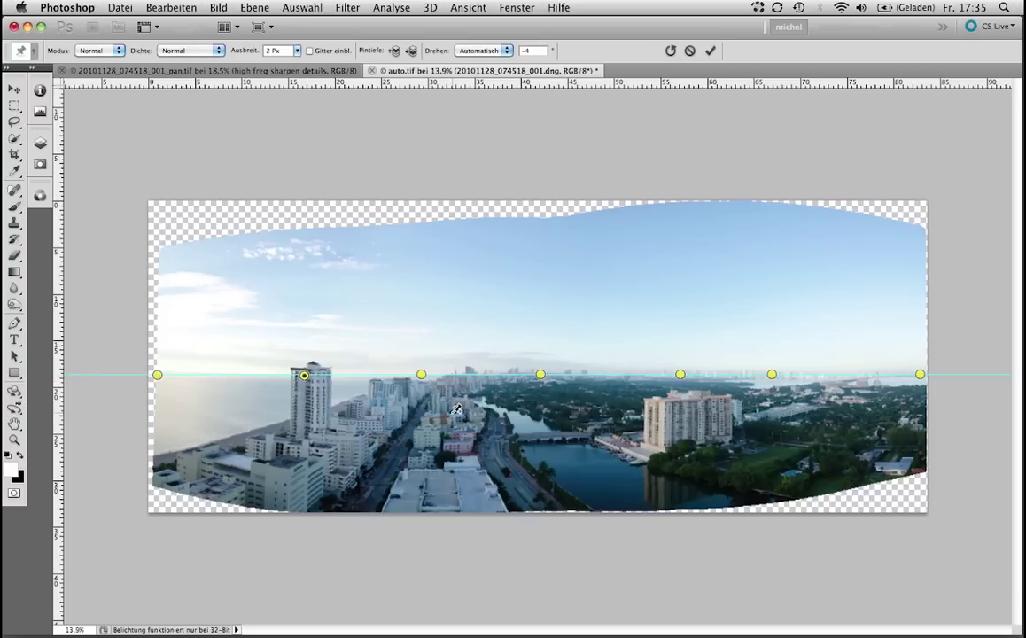
pyautogui.press('Left')
pyautogui.press('Left')
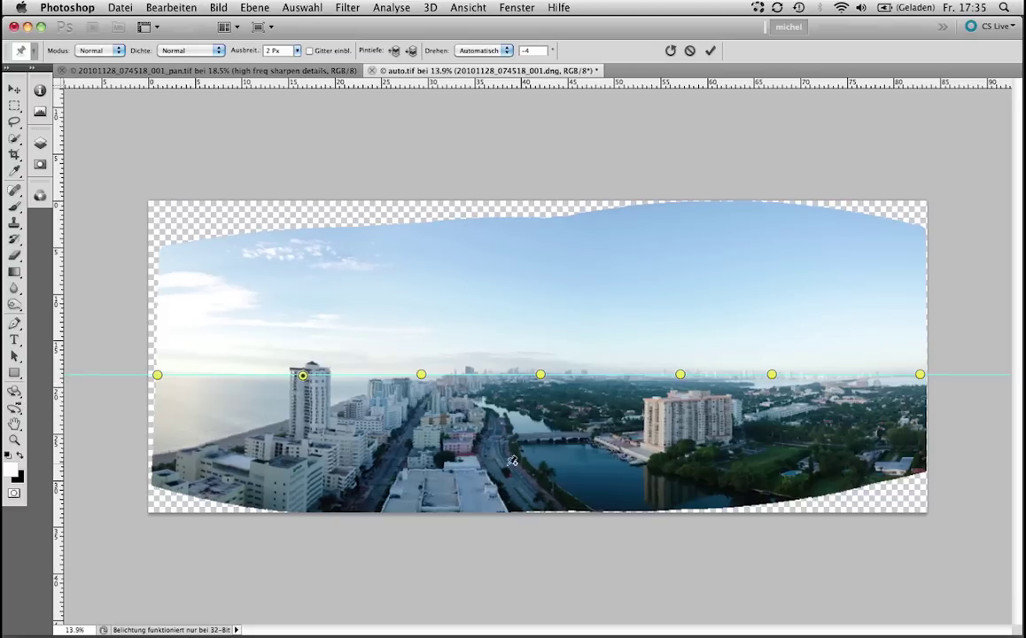
pyautogui.click(307, 435)
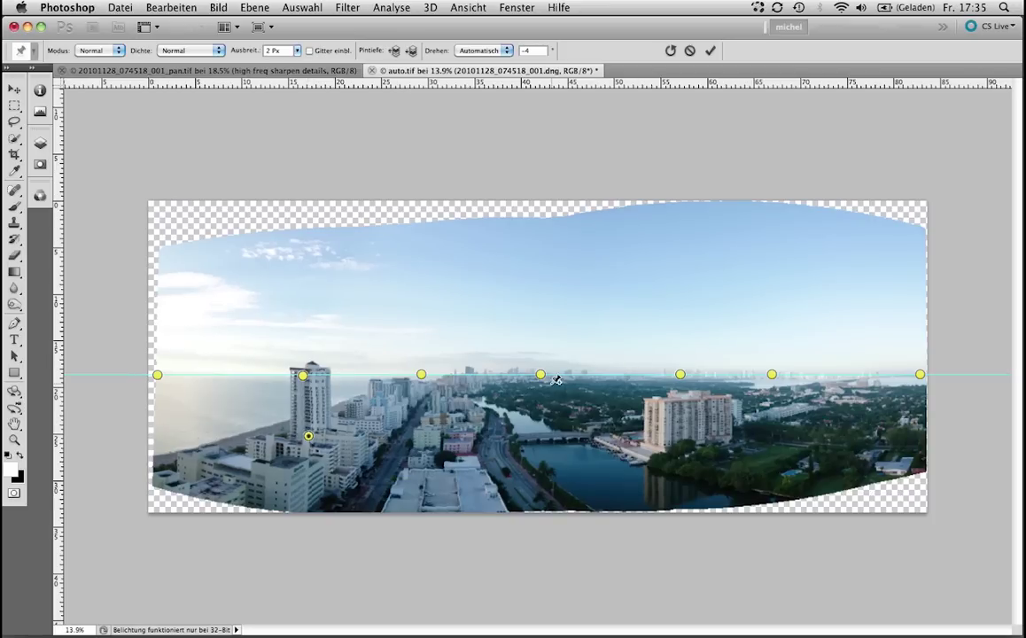
# Step: Check the right horizon pins, straighten the tall tower around its base pin, and apply
pyautogui.click(680, 375)
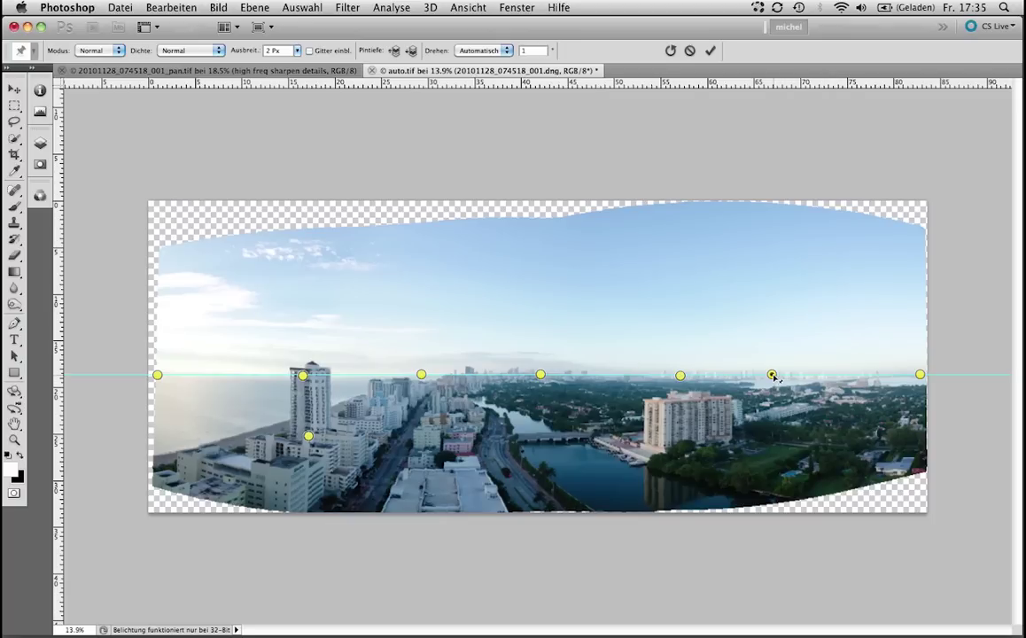
pyautogui.click(921, 375)
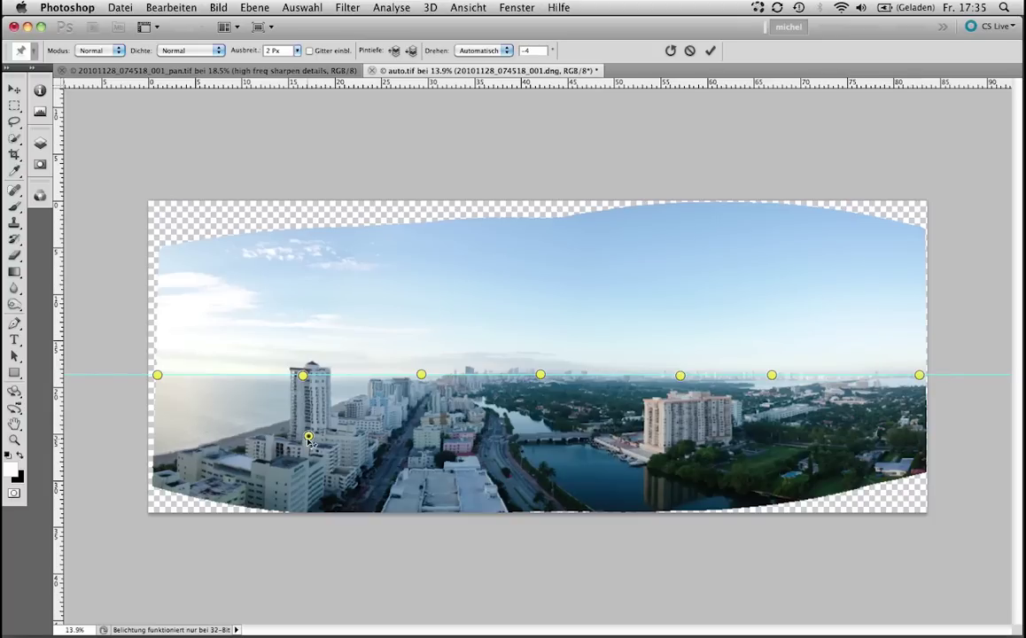
pyautogui.moveTo(309, 436); pyautogui.dragTo(307, 437)
pyautogui.press('Return')
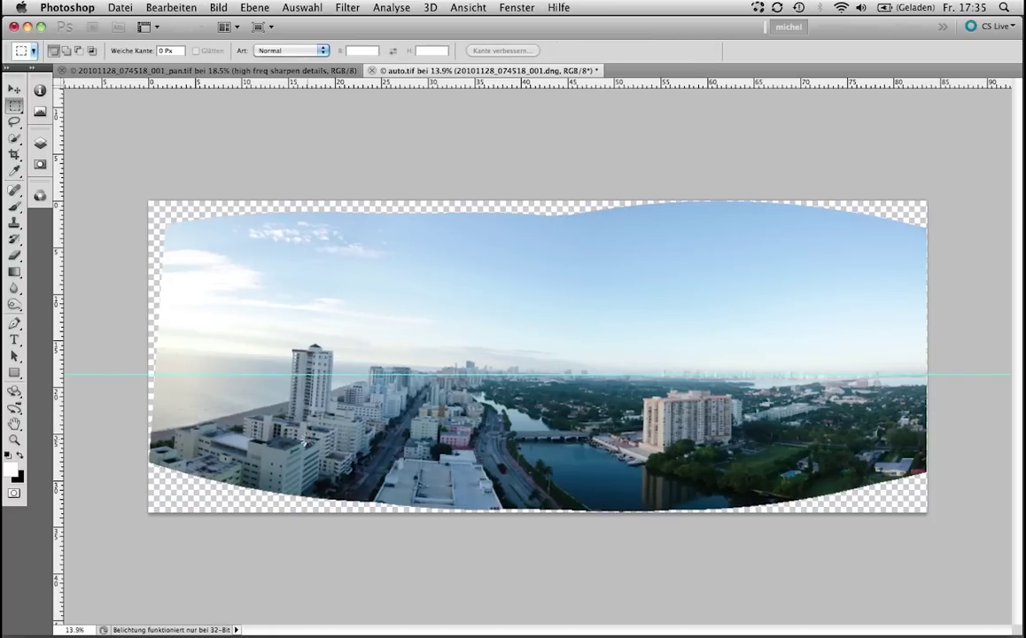
# Step: Compare the warp with the original, hide guides, and inspect the buildings at 100% zoom
pyautogui.hotkey('ctrl', 'z')
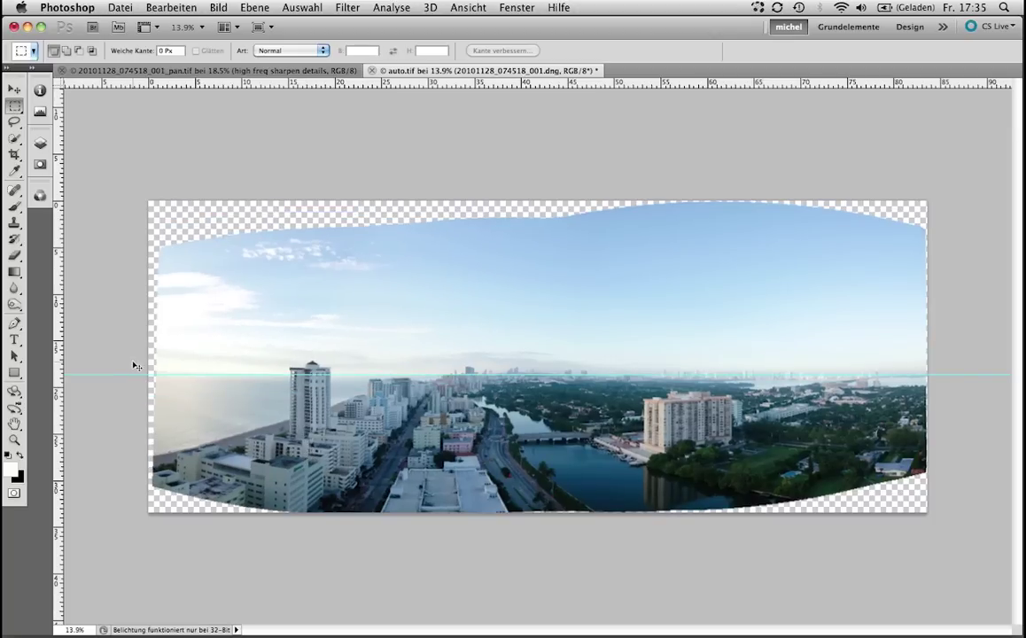
pyautogui.hotkey('ctrl', ';')
pyautogui.hotkey('ctrl', '1')
pyautogui.scroll(-5, 276, 385)
pyautogui.scroll(-5, 480, 347)
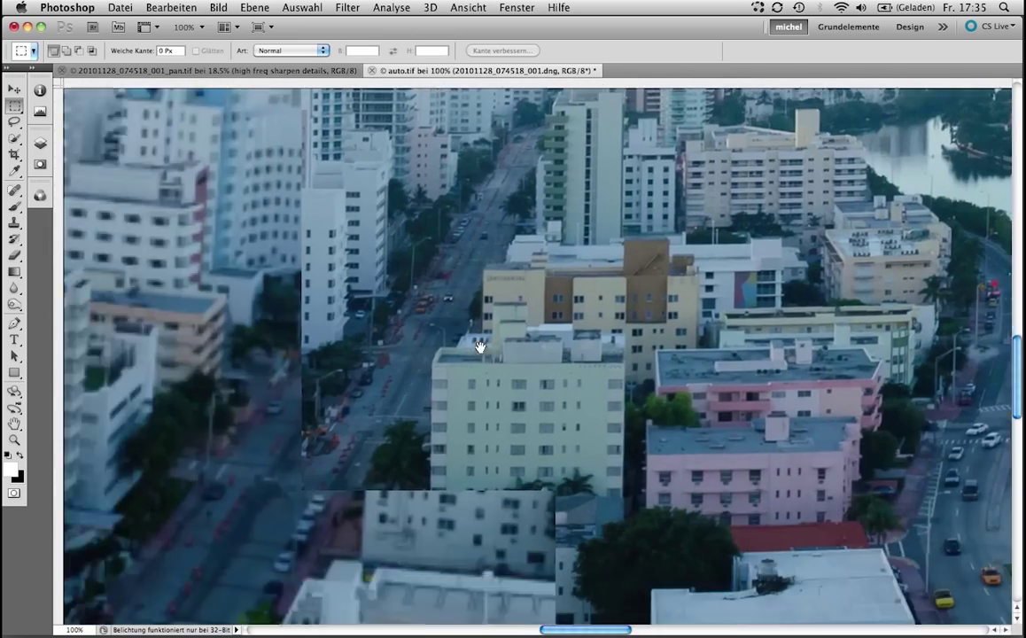
pyautogui.hotkey('ctrl', 'r')
pyautogui.scroll(5, 480, 346)
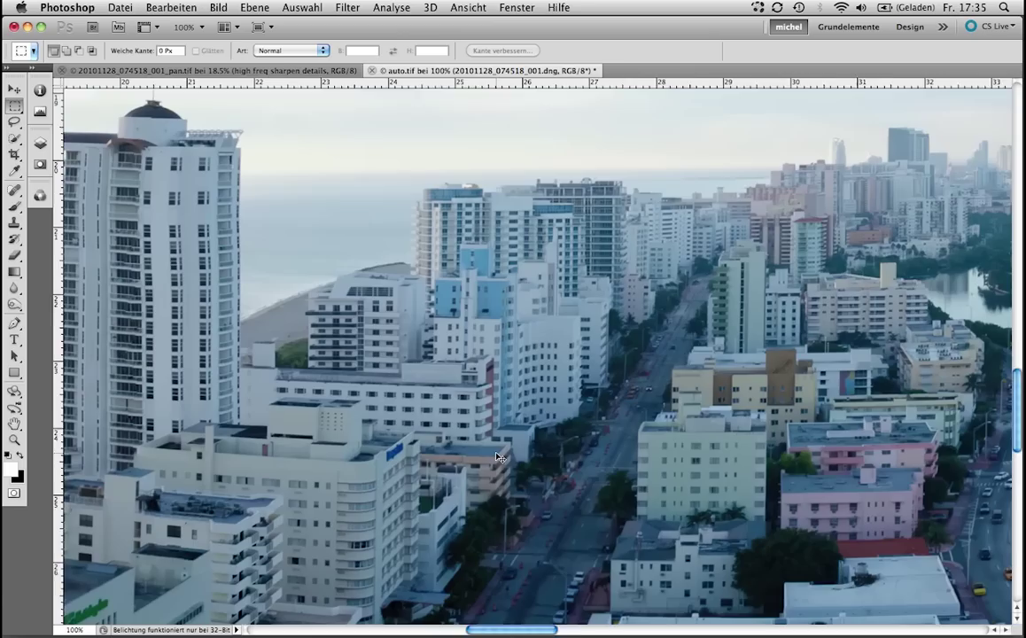
# Step: Add a new horizontal guide along the warped horizon and fit the whole panorama on screen
pyautogui.hotkey('ctrl', '-')
pyautogui.hotkey('ctrl', '-')
pyautogui.hotkey('ctrl', '-')
pyautogui.hotkey('ctrl', '-')
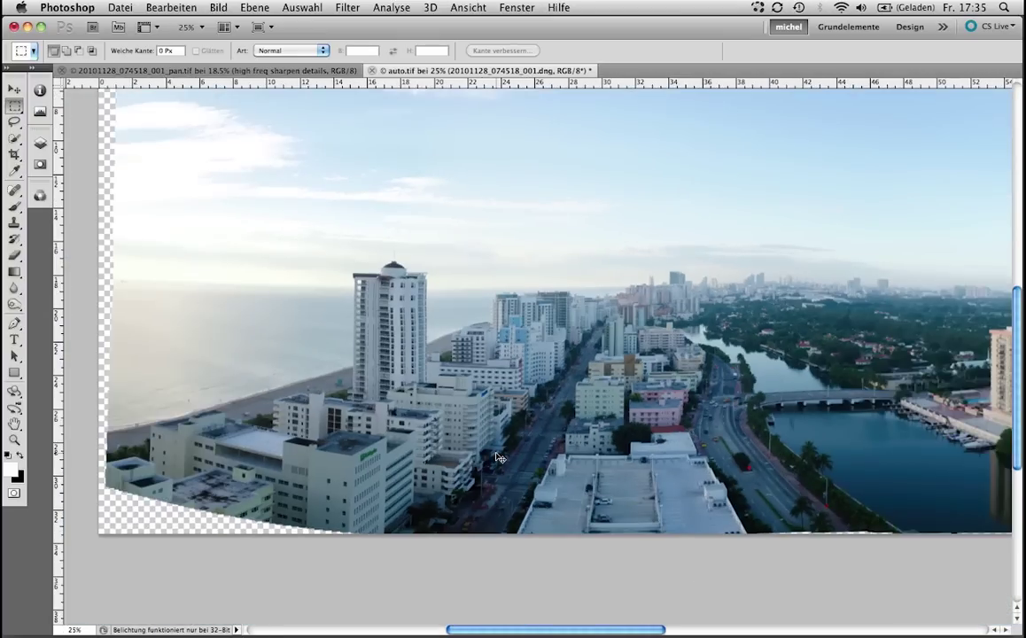
pyautogui.hscroll(3, 585, 471)
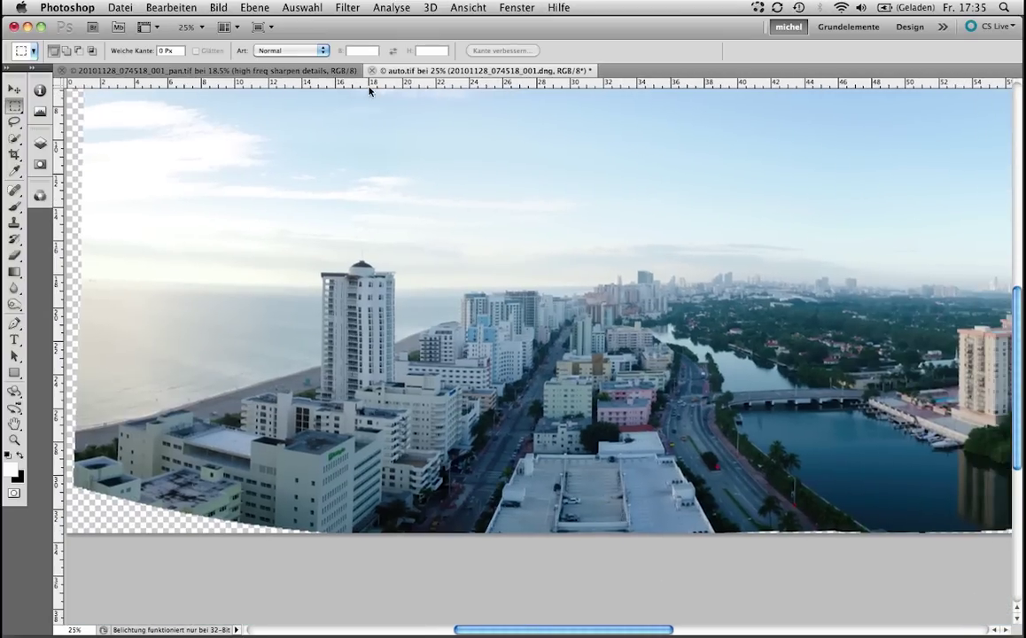
pyautogui.moveTo(370, 91); pyautogui.dragTo(390, 284)
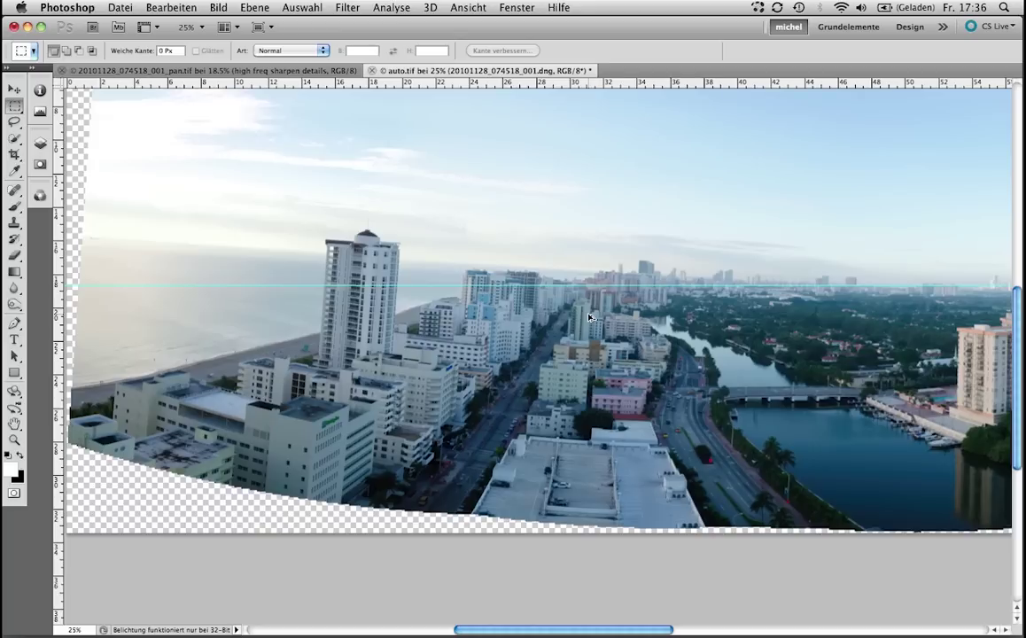
pyautogui.press('super+minus')
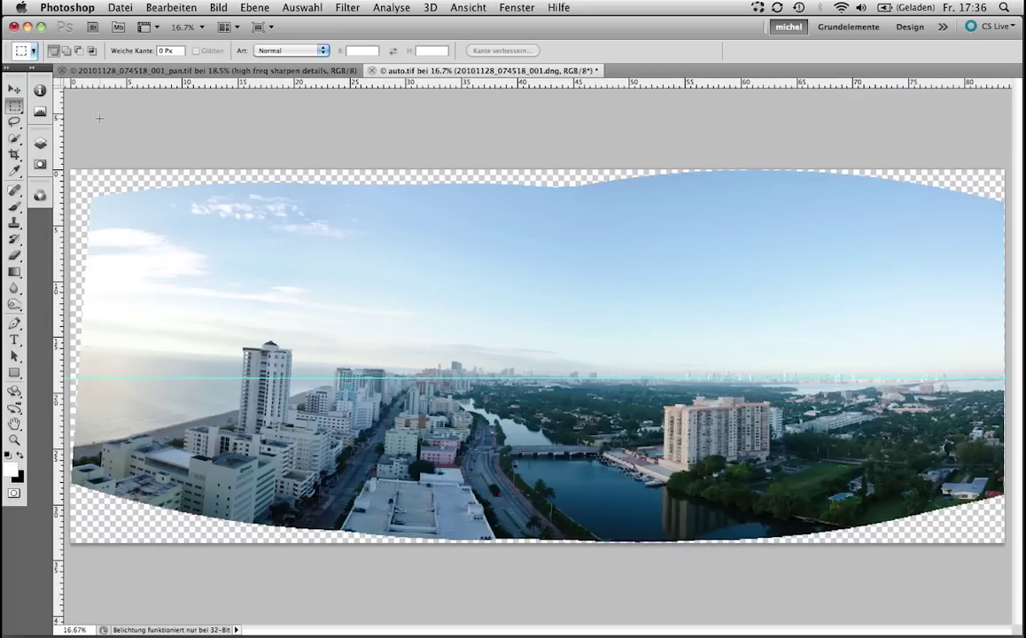
# Step: Convert the panorama layer to a Smart Object via the Layers panel
pyautogui.press('F7')
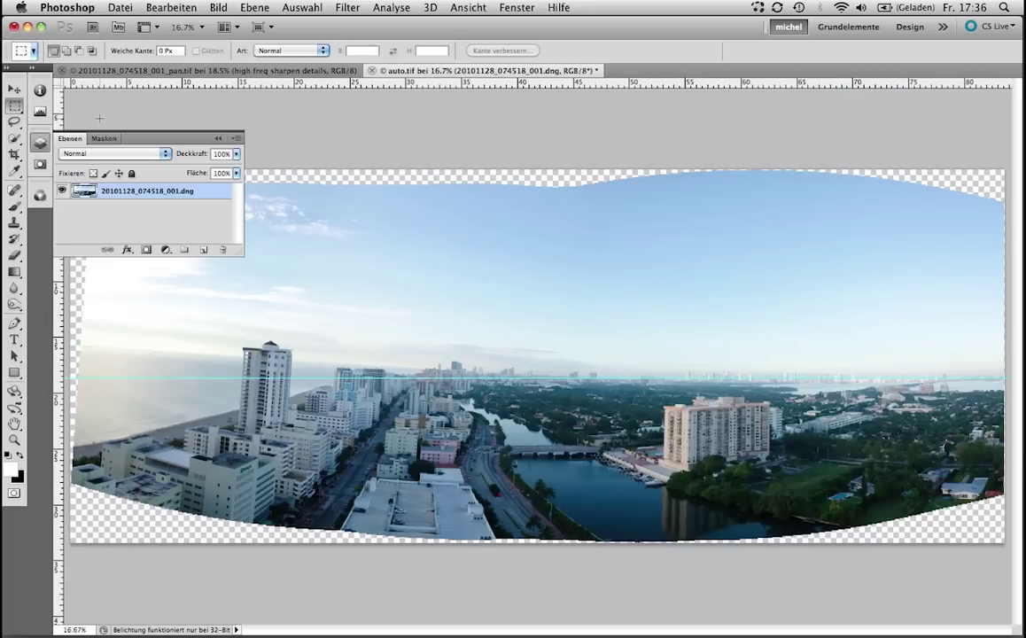
pyautogui.rightClick(197, 191)
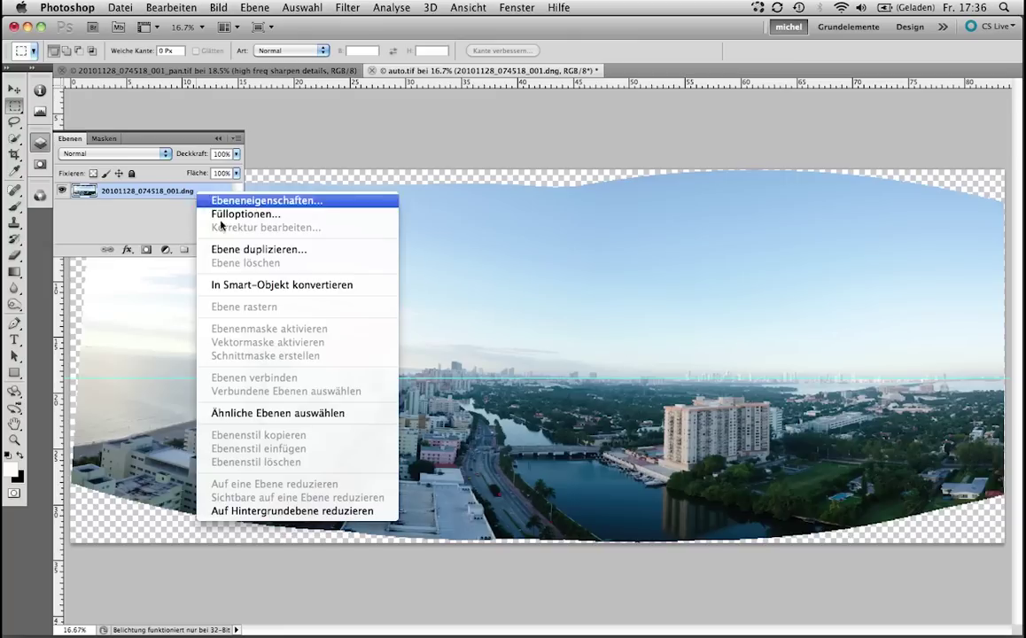
pyautogui.click(237, 287)
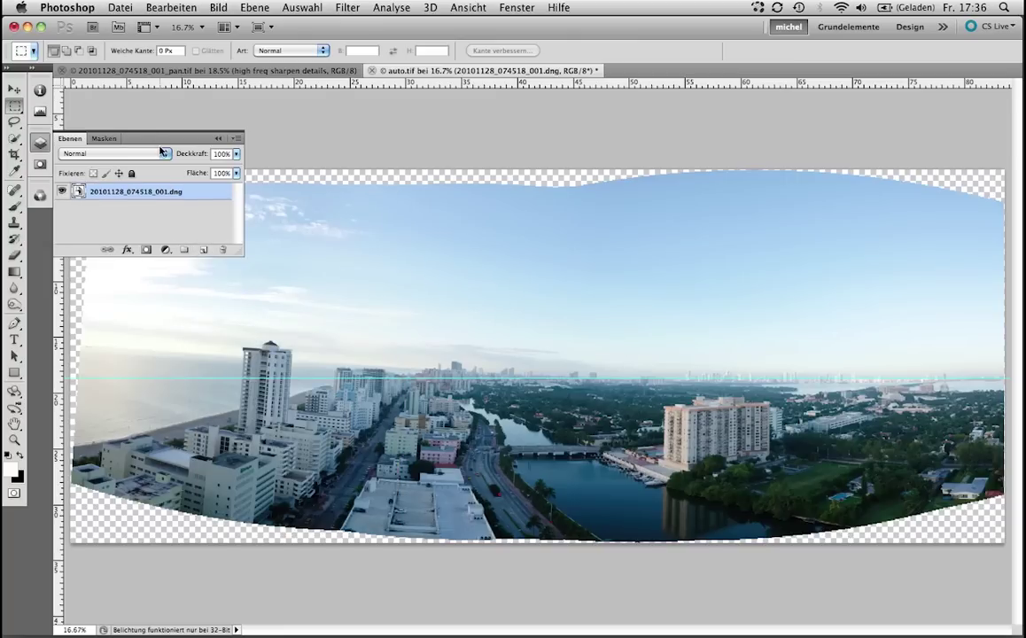
pyautogui.click(218, 138)
# Step: Puppet-warp the panorama with four pins, pulling the left-edge pin down to level the horizon
pyautogui.click(149, 9)
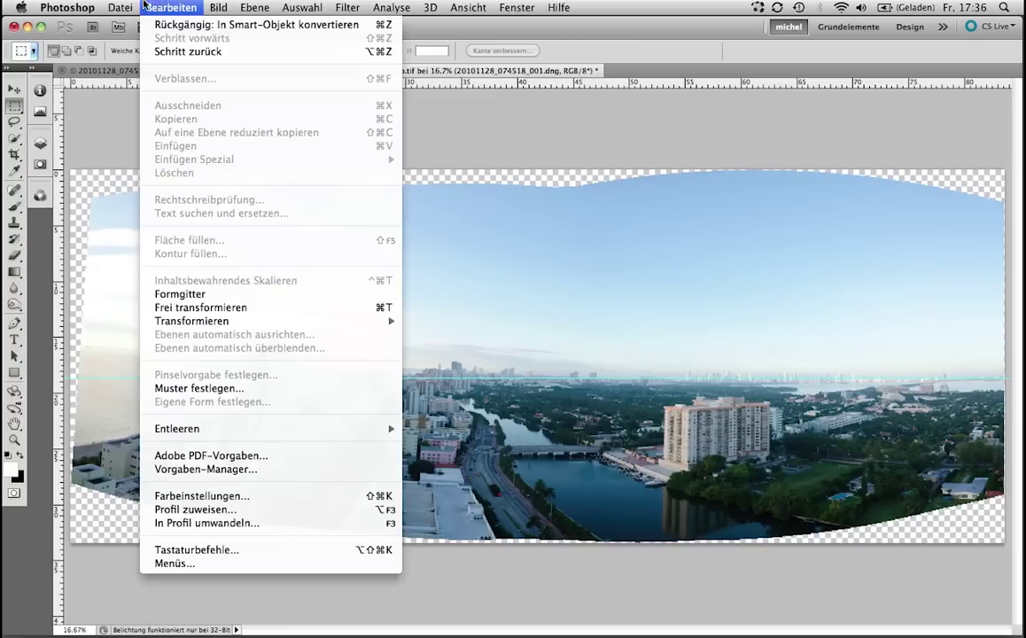
pyautogui.click(180, 295)
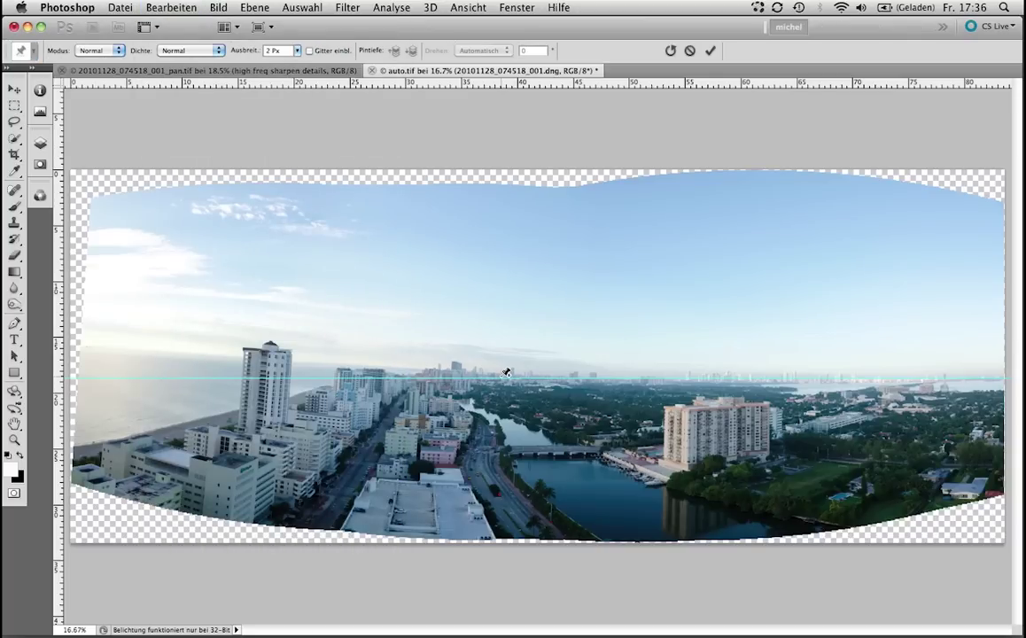
pyautogui.click(502, 378)
pyautogui.click(331, 364)
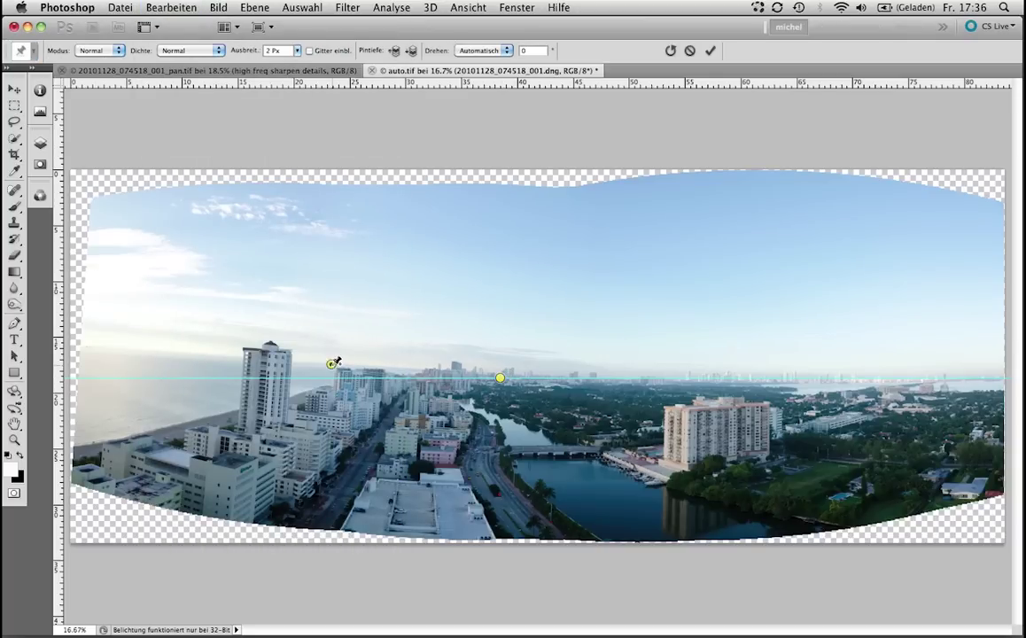
pyautogui.click(260, 356)
pyautogui.click(83, 342)
pyautogui.moveTo(83, 342); pyautogui.dragTo(80, 378)
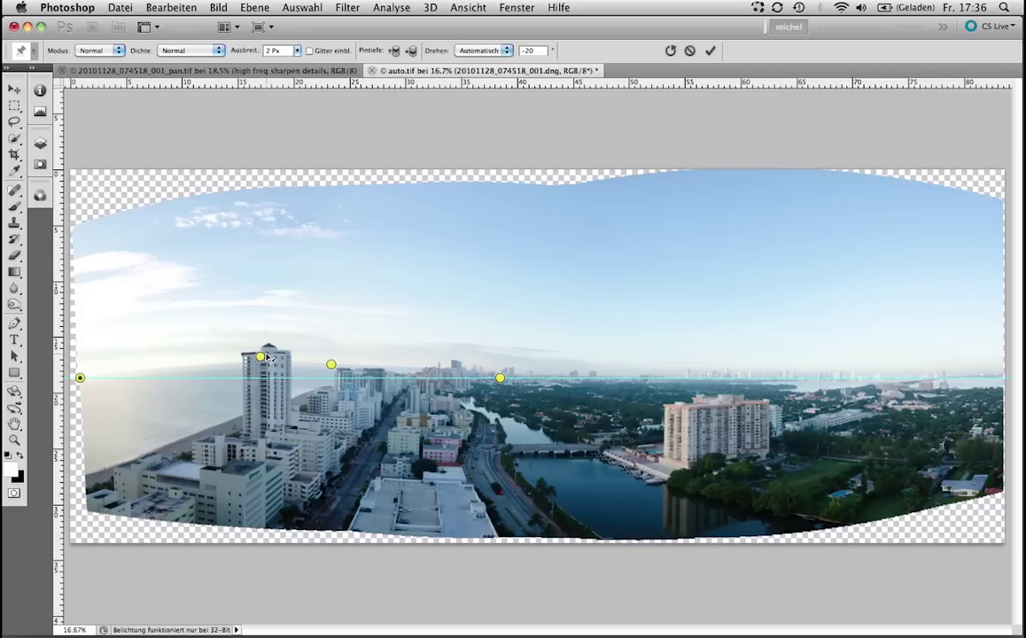
pyautogui.press('m')
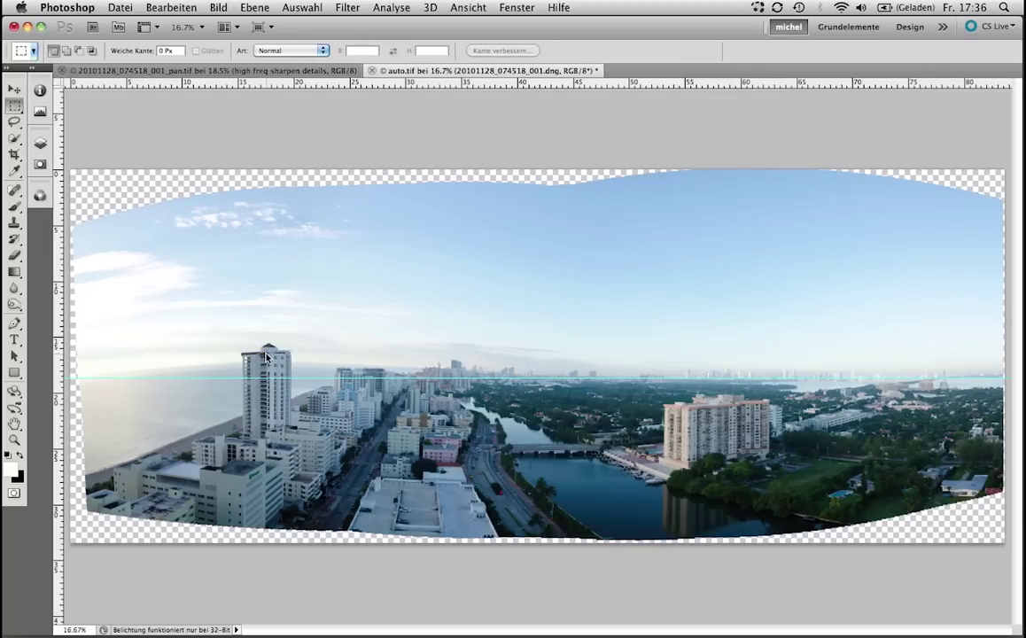
# Step: Refine the Puppet Warp smart filter's tower and skyline pins, then delete the filter
pyautogui.click(40, 142)
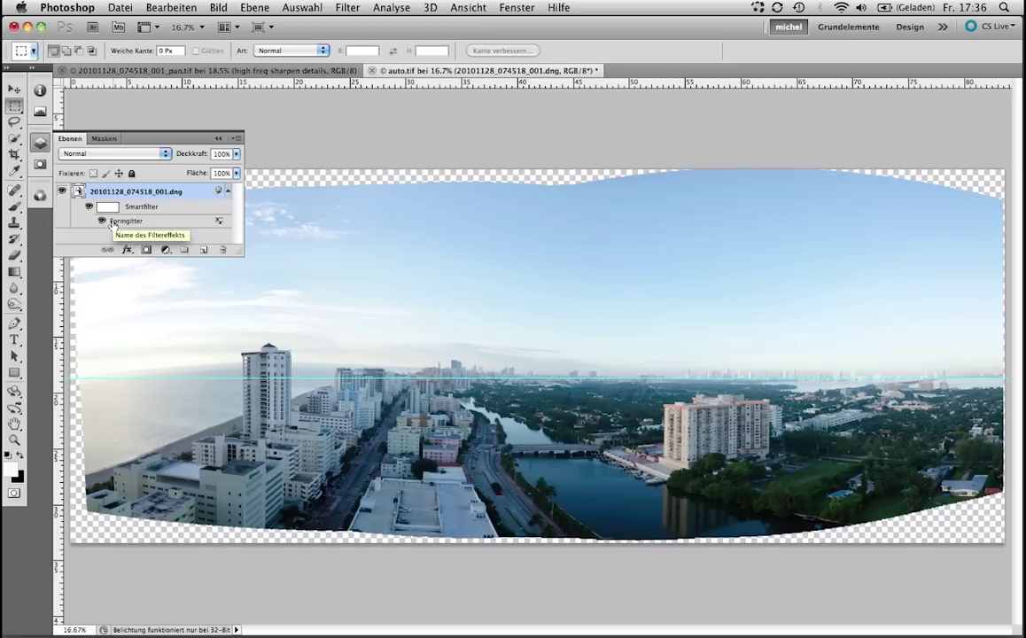
pyautogui.doubleClick(122, 223)
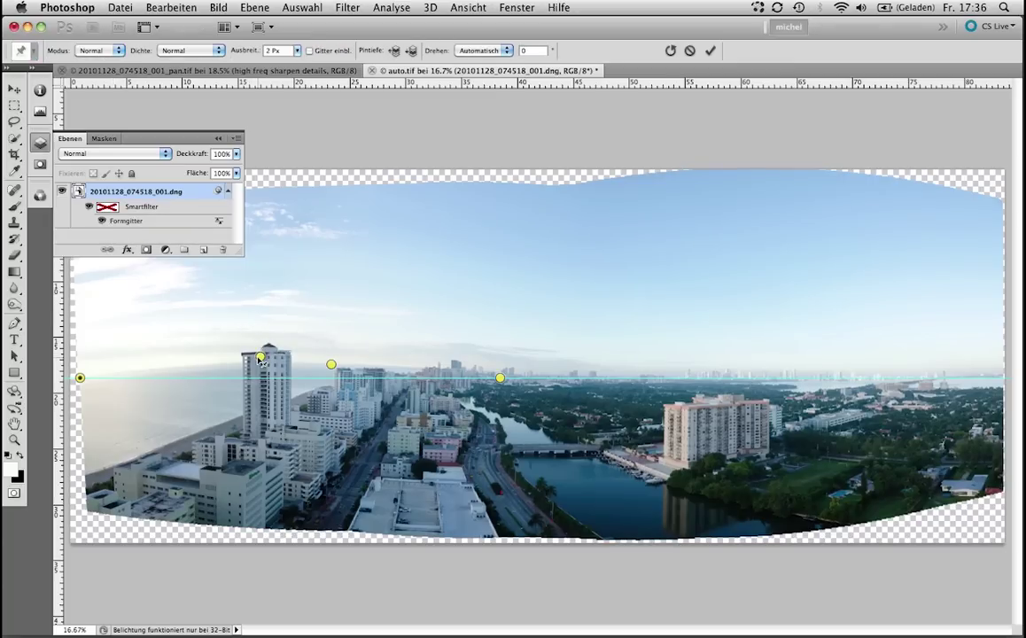
pyautogui.moveTo(258, 351)
pyautogui.mouseDown()
pyautogui.moveTo(263, 378)
pyautogui.moveTo(256, 369)
pyautogui.mouseUp()
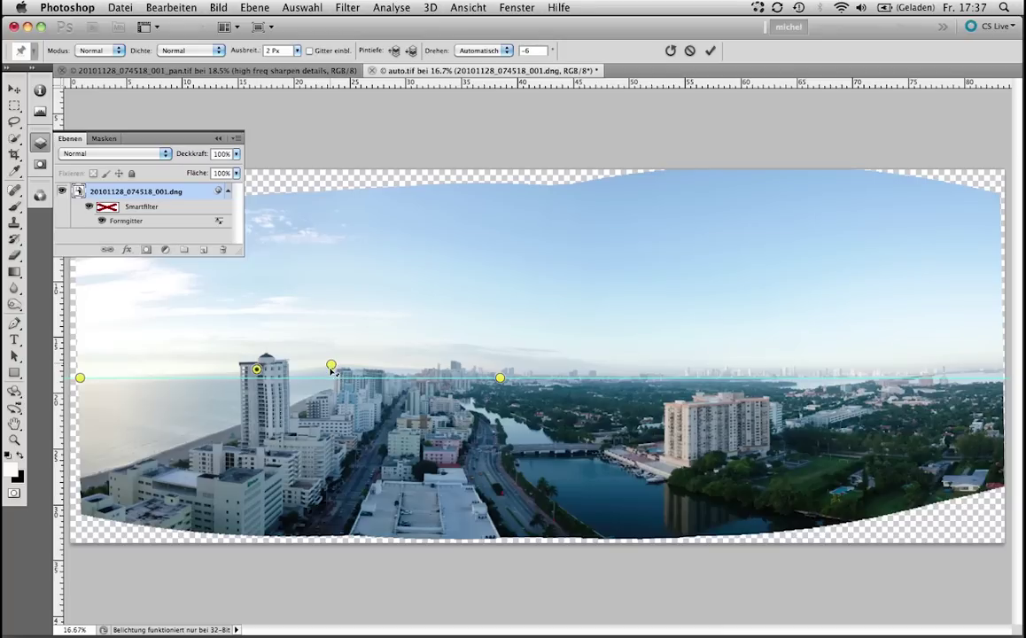
pyautogui.moveTo(330, 365); pyautogui.dragTo(334, 368)
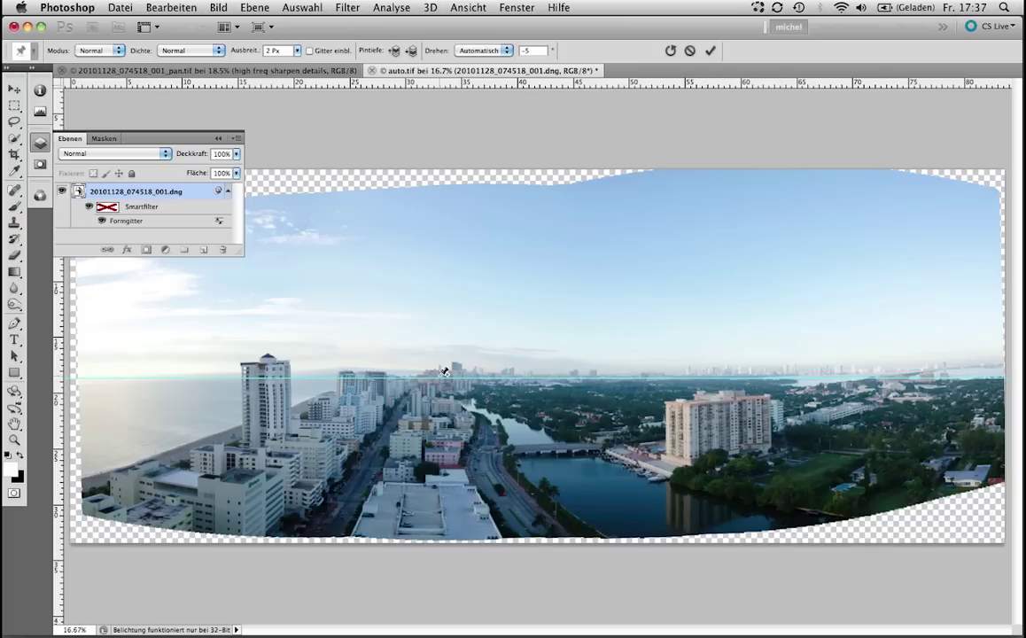
pyautogui.press('Return')
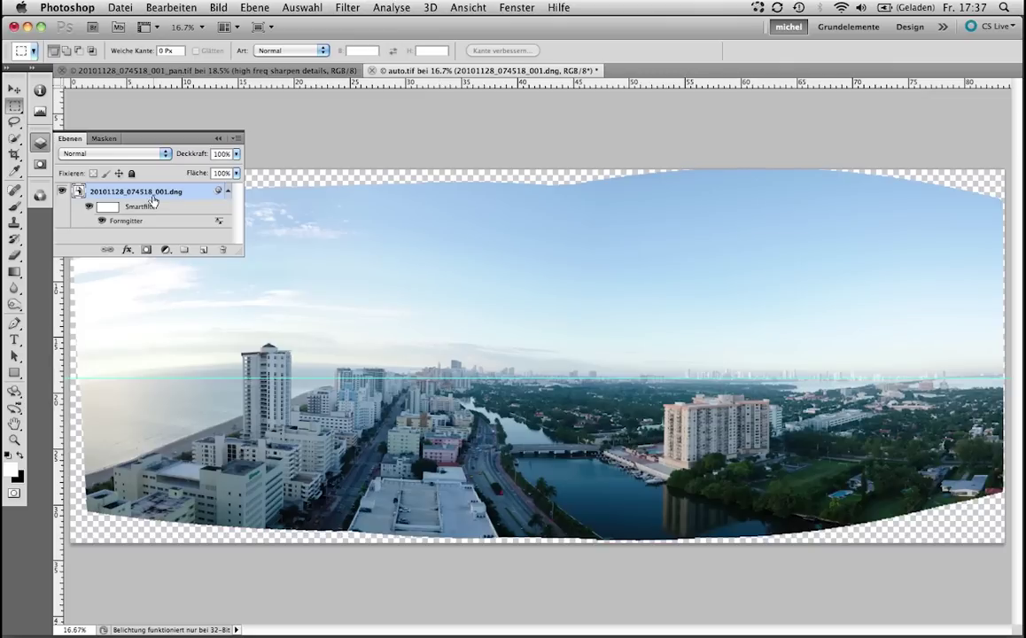
pyautogui.moveTo(158, 206); pyautogui.dragTo(223, 254)
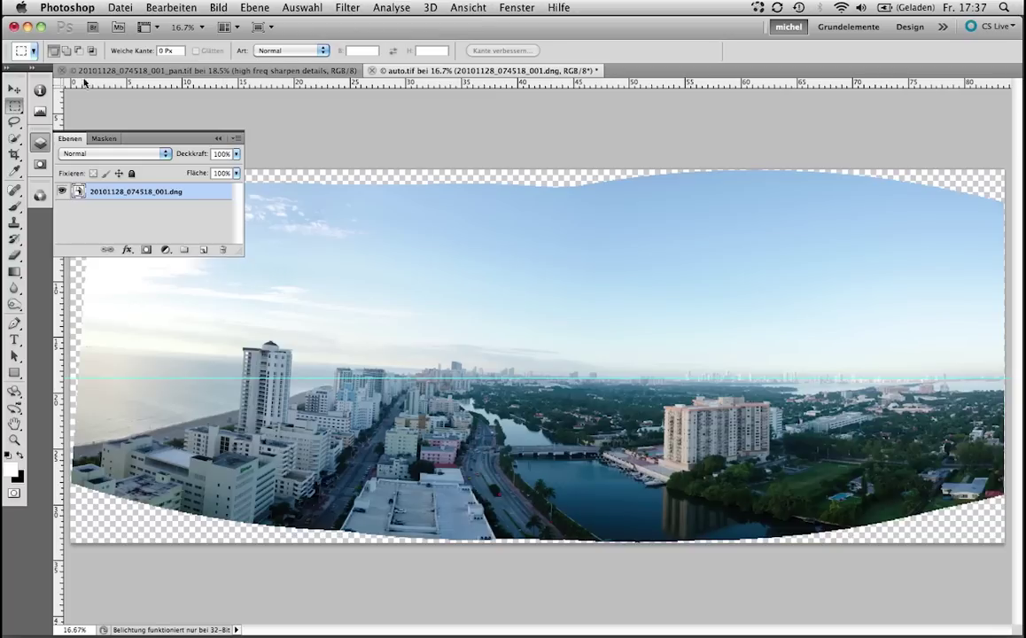
pyautogui.click(217, 140)
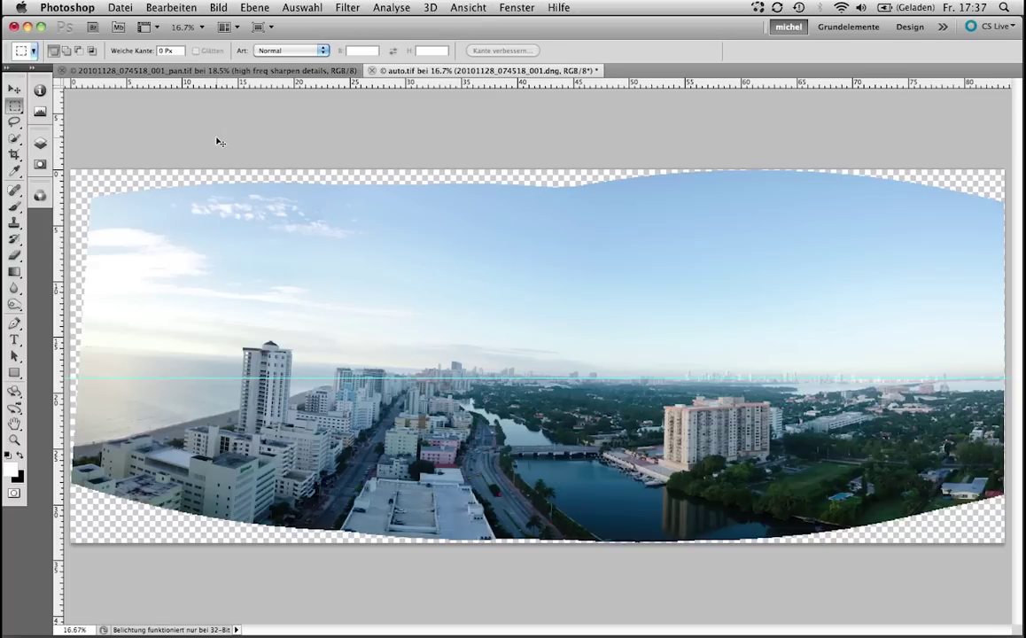
# Step: Warp-transform the panorama, dragging the left-side grid handles down to level the horizon
pyautogui.hotkey('ctrl', 't')
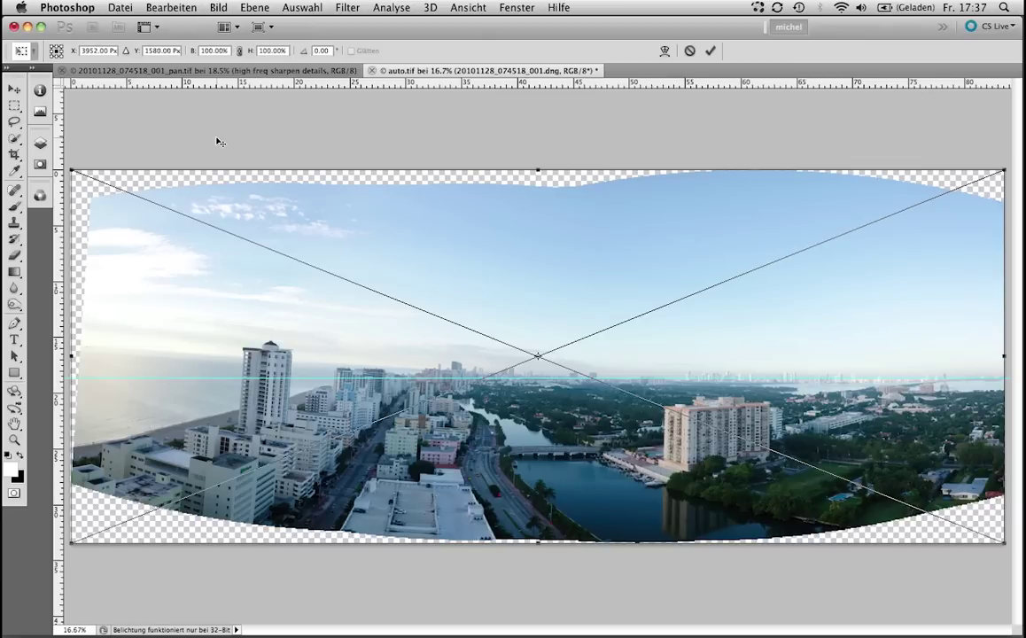
pyautogui.click(664, 51)
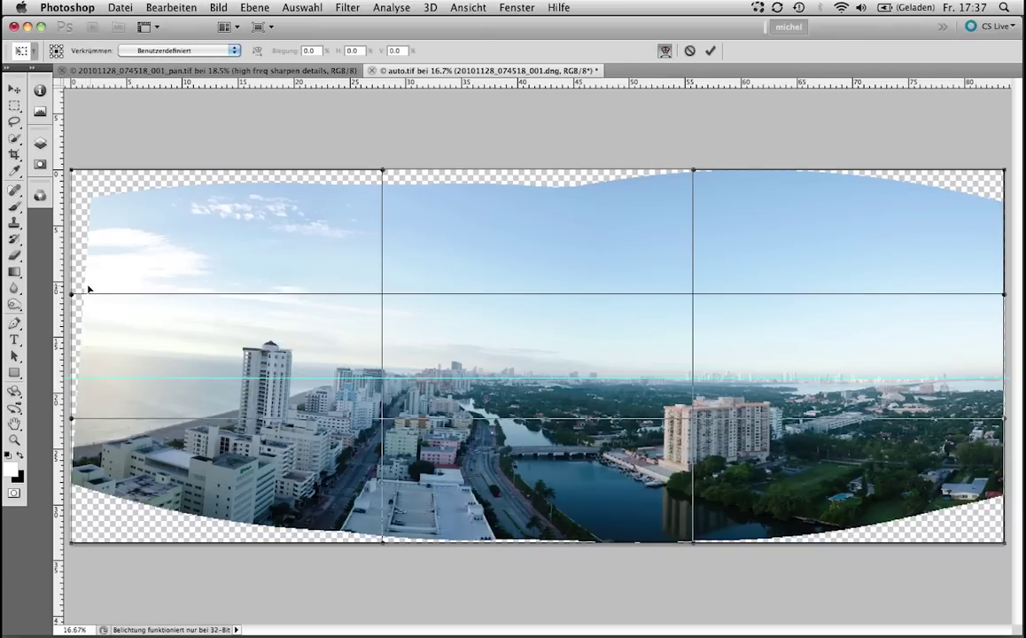
pyautogui.moveTo(74, 298); pyautogui.dragTo(54, 400)
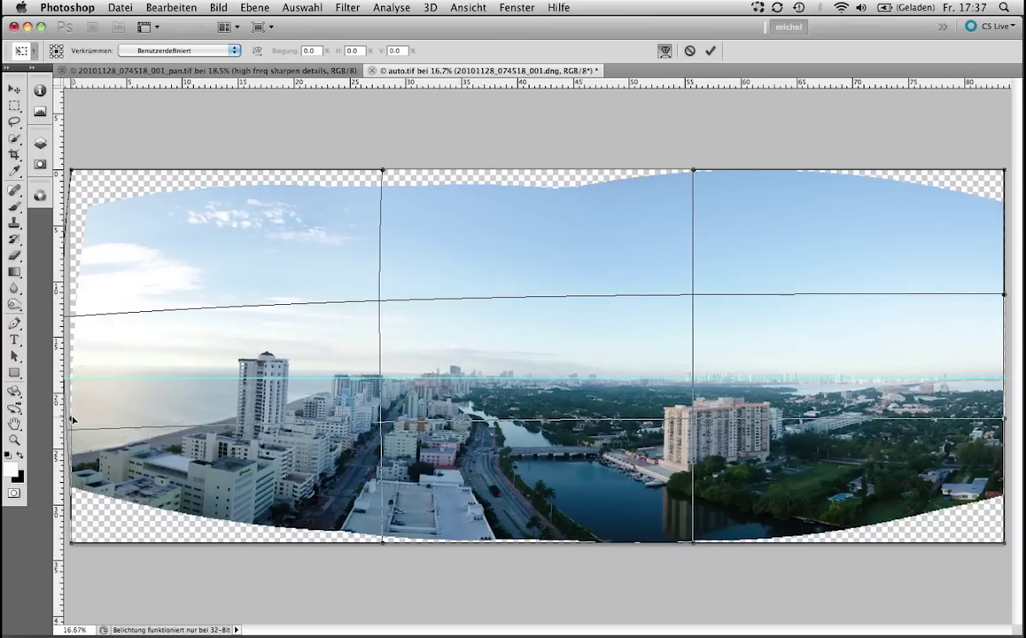
pyautogui.moveTo(71, 419); pyautogui.dragTo(70, 435)
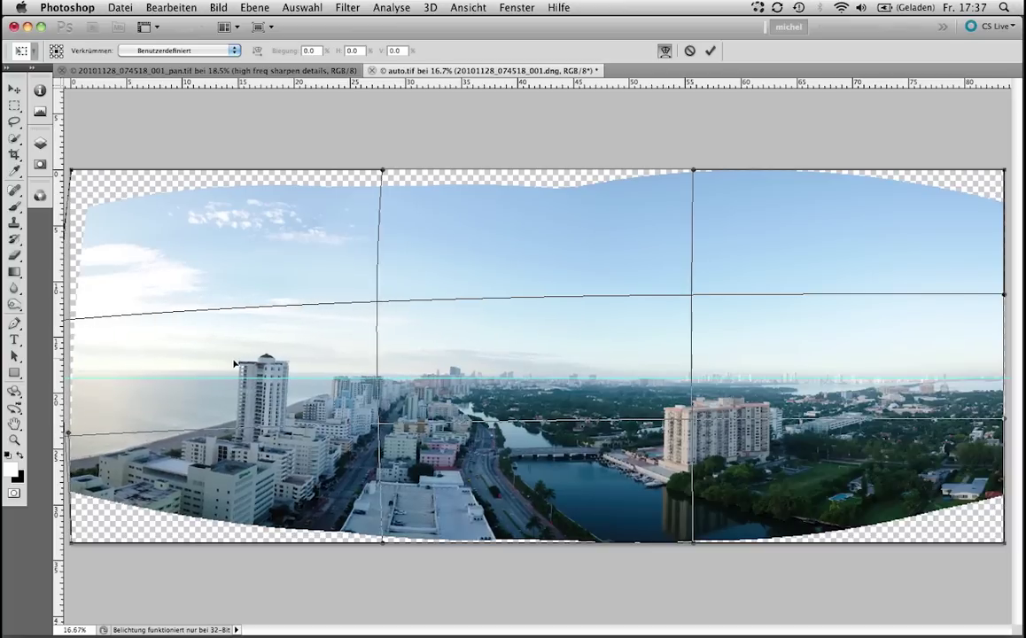
pyautogui.moveTo(240, 360); pyautogui.dragTo(238, 364)
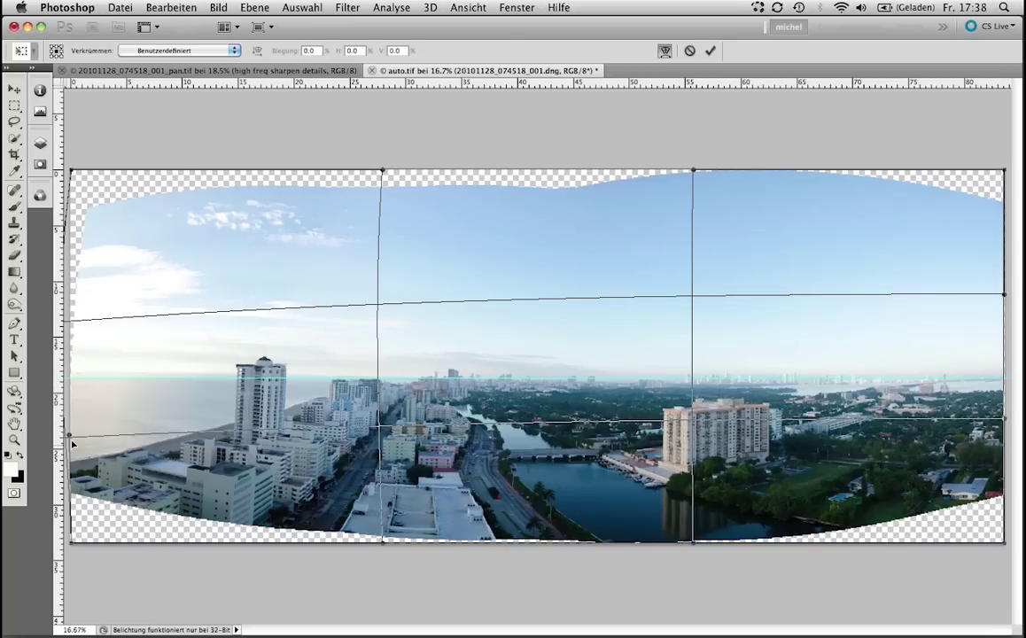
pyautogui.moveTo(84, 419); pyautogui.dragTo(79, 430)
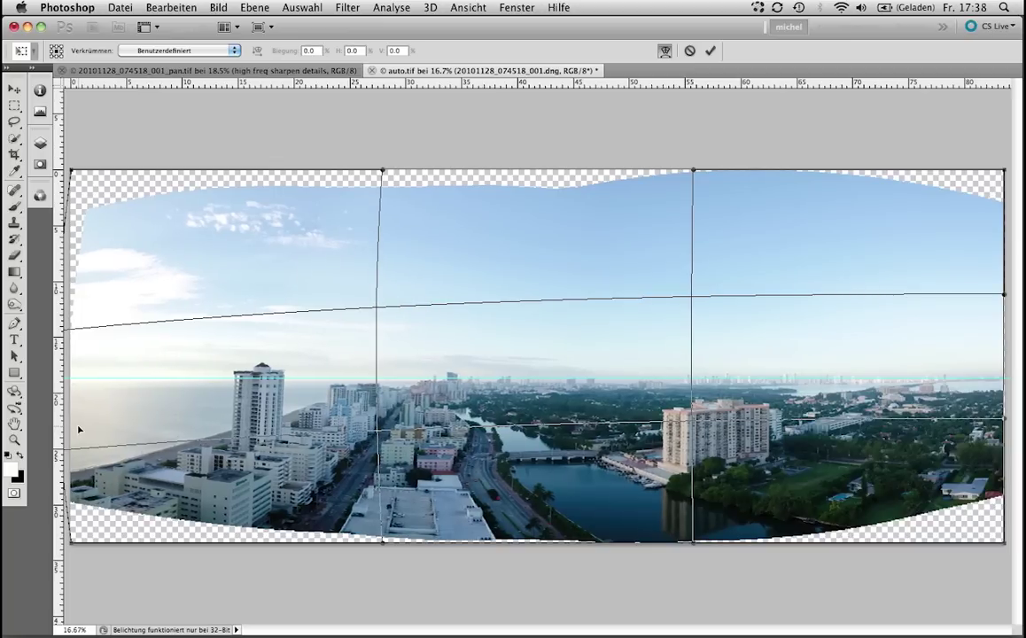